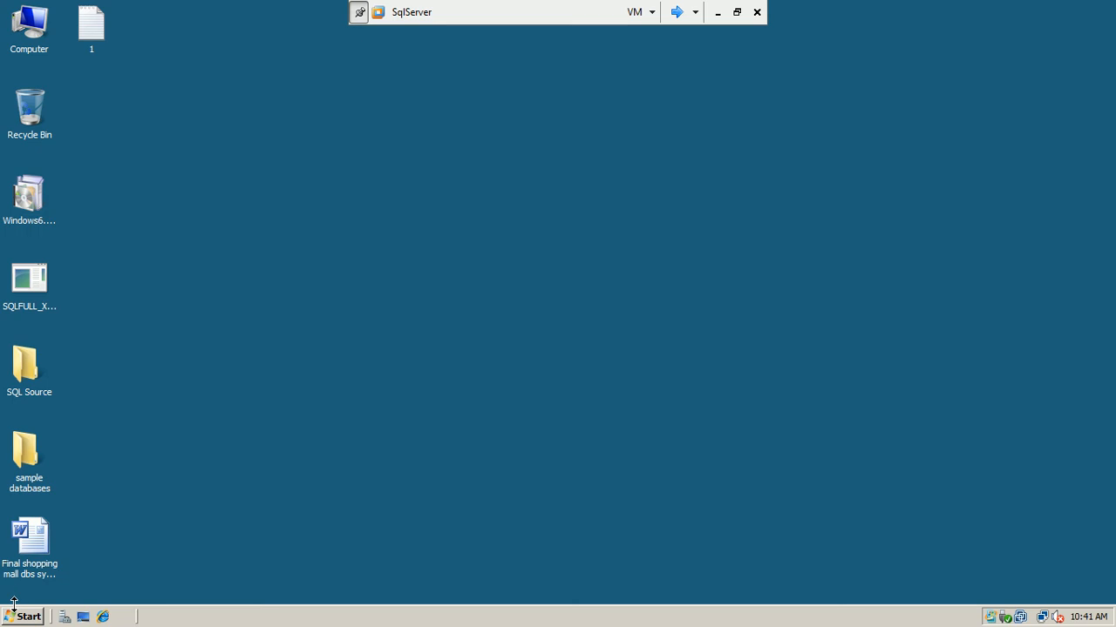
Launch SQL Server Management Studio and connect to the SQLSERVER Database Engine with Windows Authentication.
{"action": "left_click", "coordinate": [19, 619]}
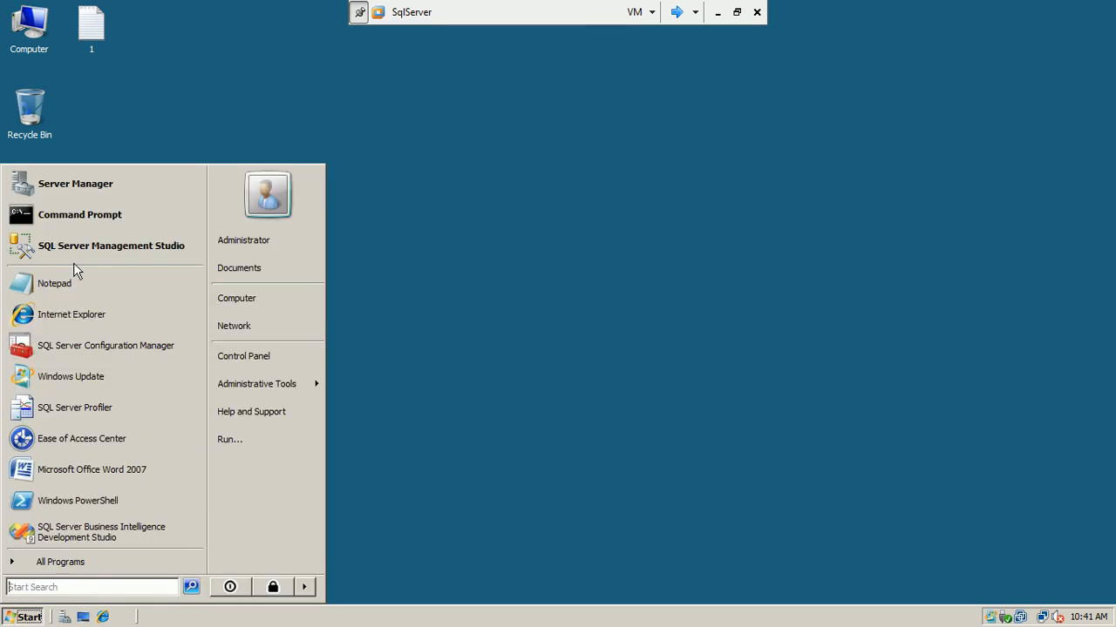
{"action": "left_click", "coordinate": [111, 251]}
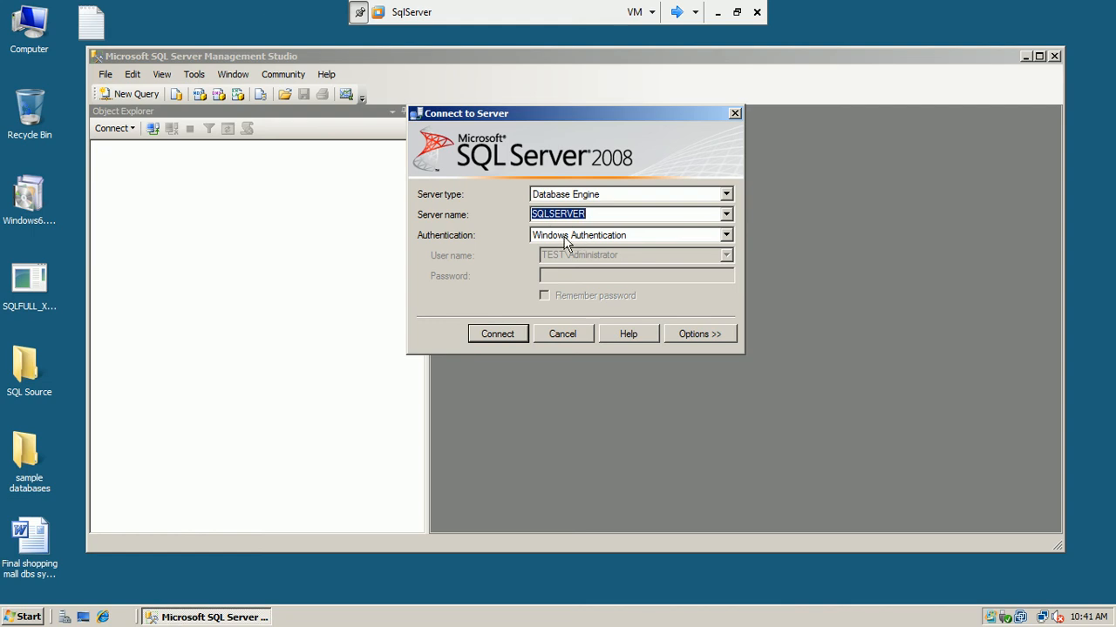
{"action": "left_click", "coordinate": [489, 341]}
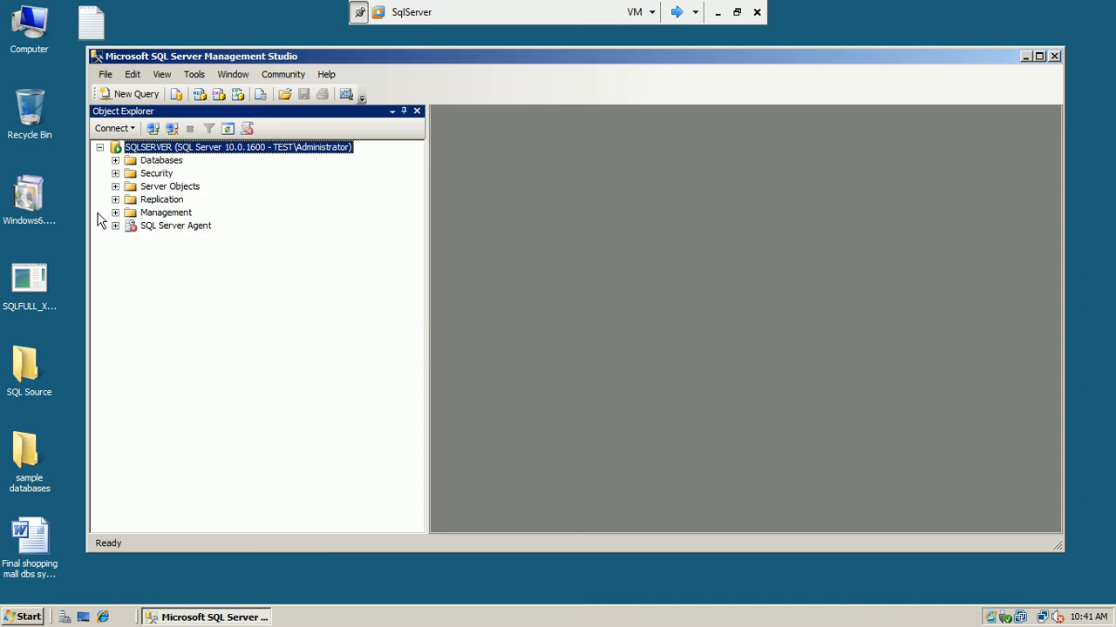
Expand Management down to Resource Governor's System Resource Pools and look at the default and internal pools.
{"action": "left_click", "coordinate": [115, 213]}
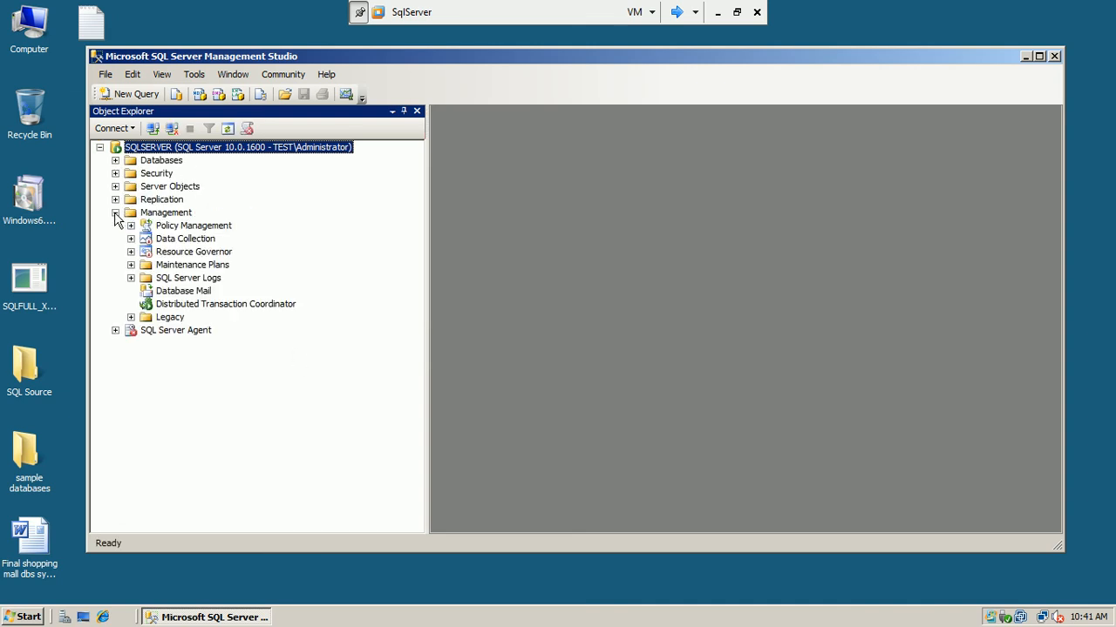
{"action": "left_click", "coordinate": [190, 253]}
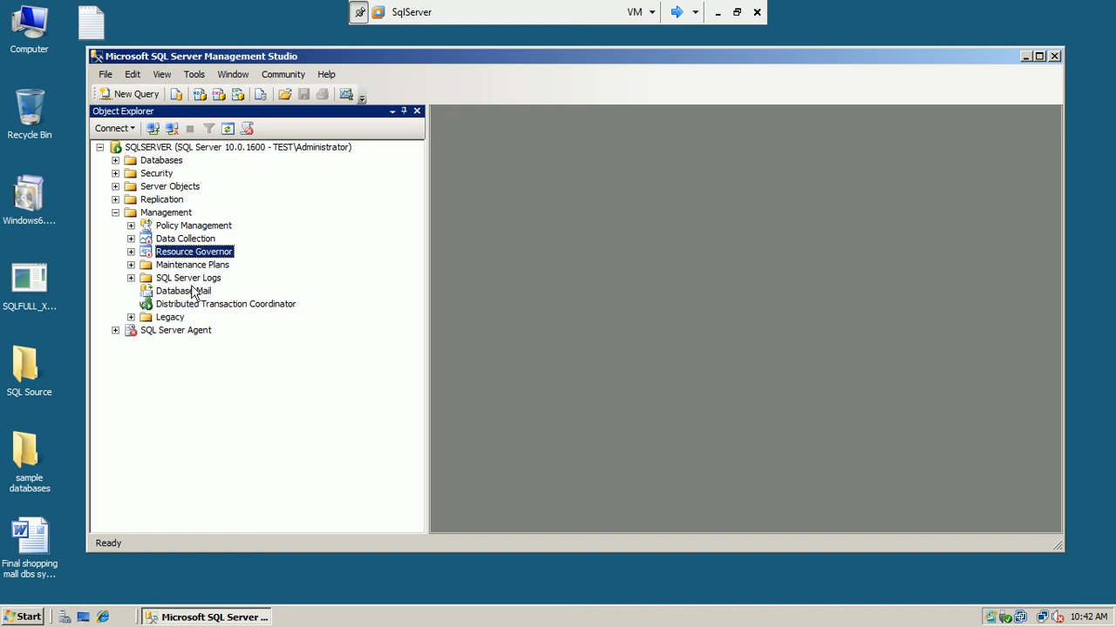
{"action": "left_click", "coordinate": [131, 252]}
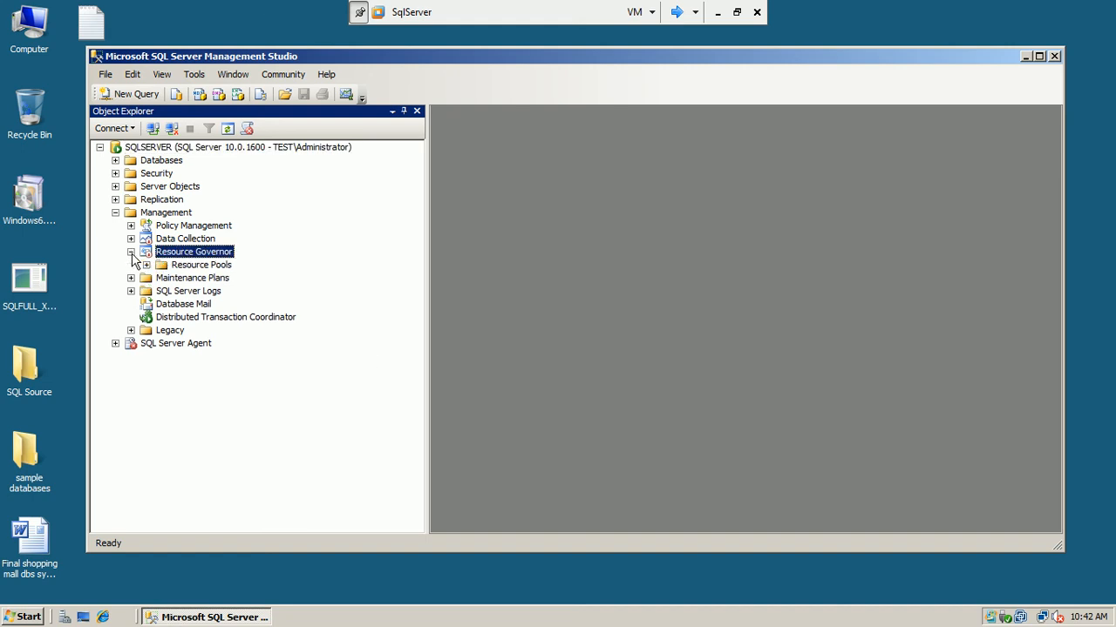
{"action": "left_click", "coordinate": [185, 266]}
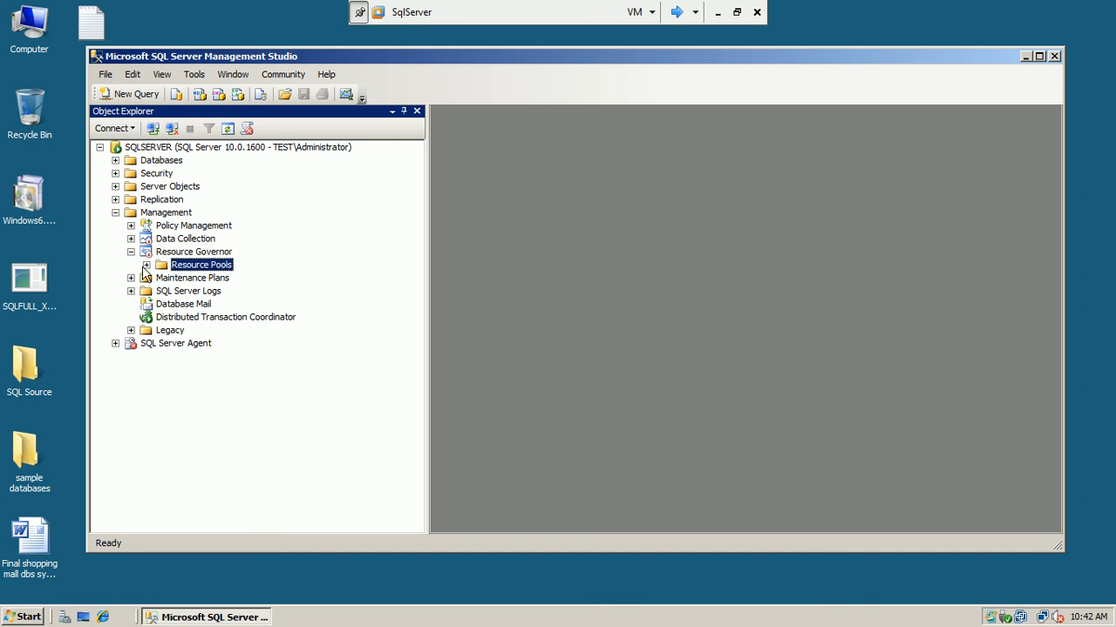
{"action": "left_click", "coordinate": [146, 265]}
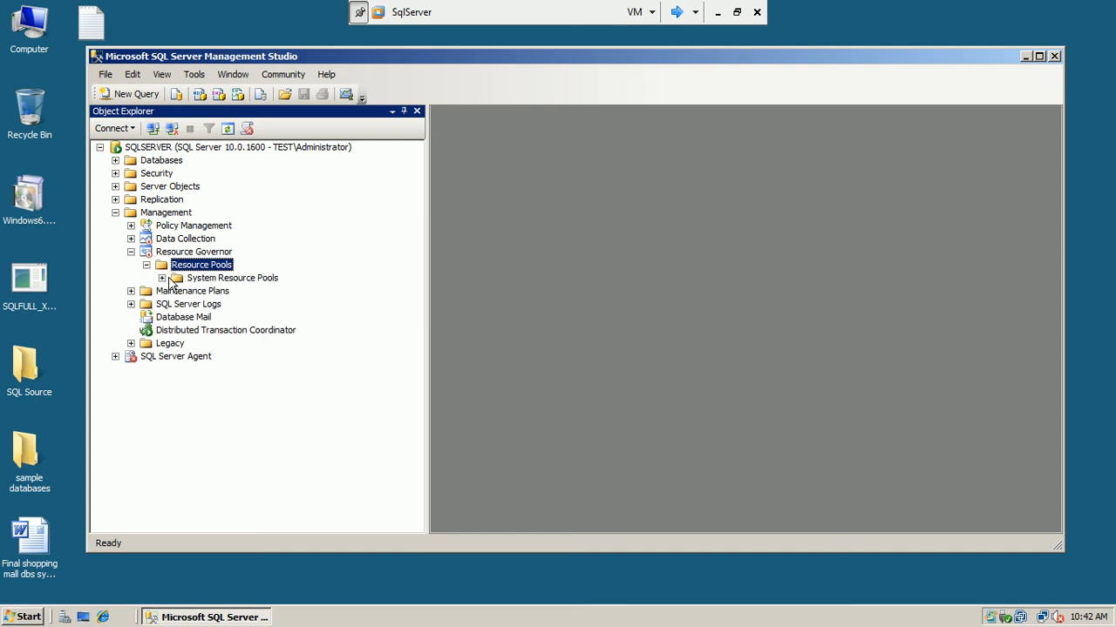
{"action": "left_click", "coordinate": [162, 278]}
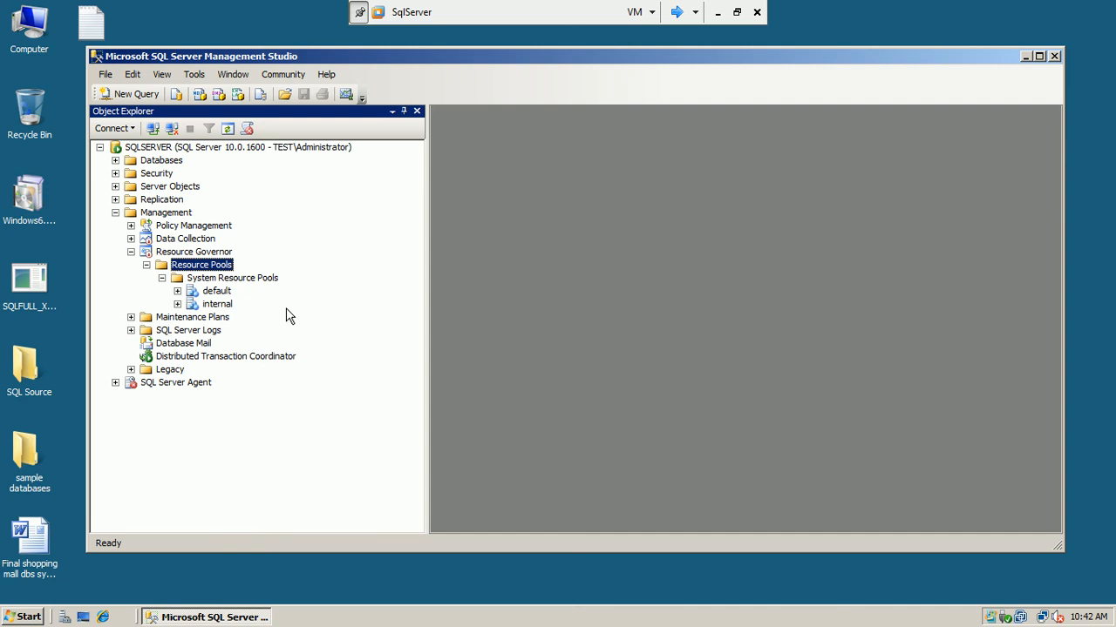
{"action": "left_click", "coordinate": [225, 292]}
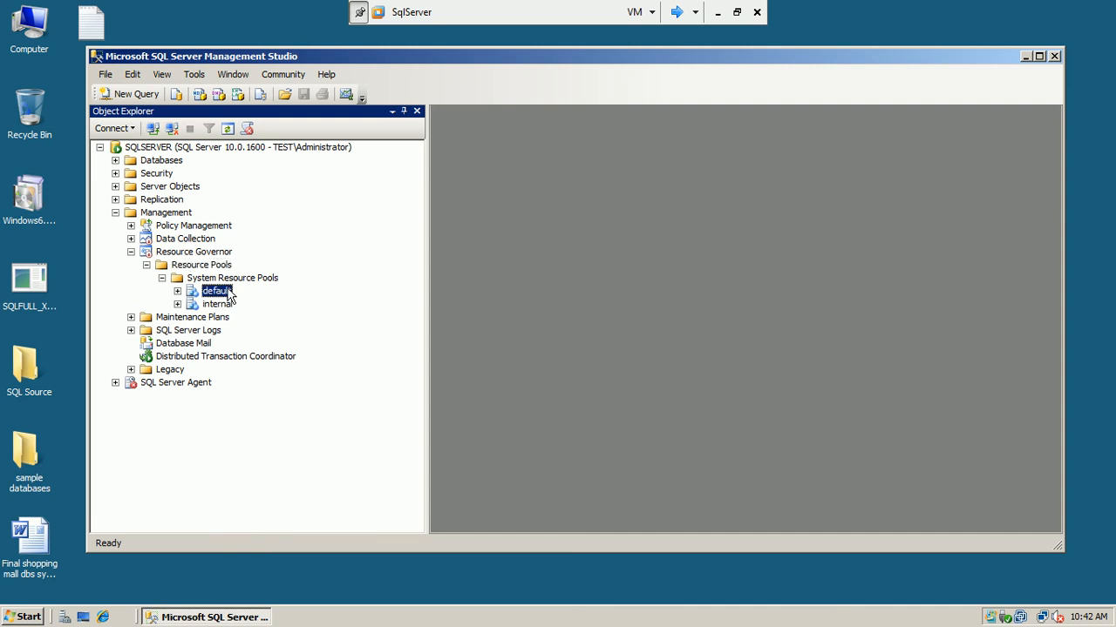
{"action": "left_click", "coordinate": [223, 305]}
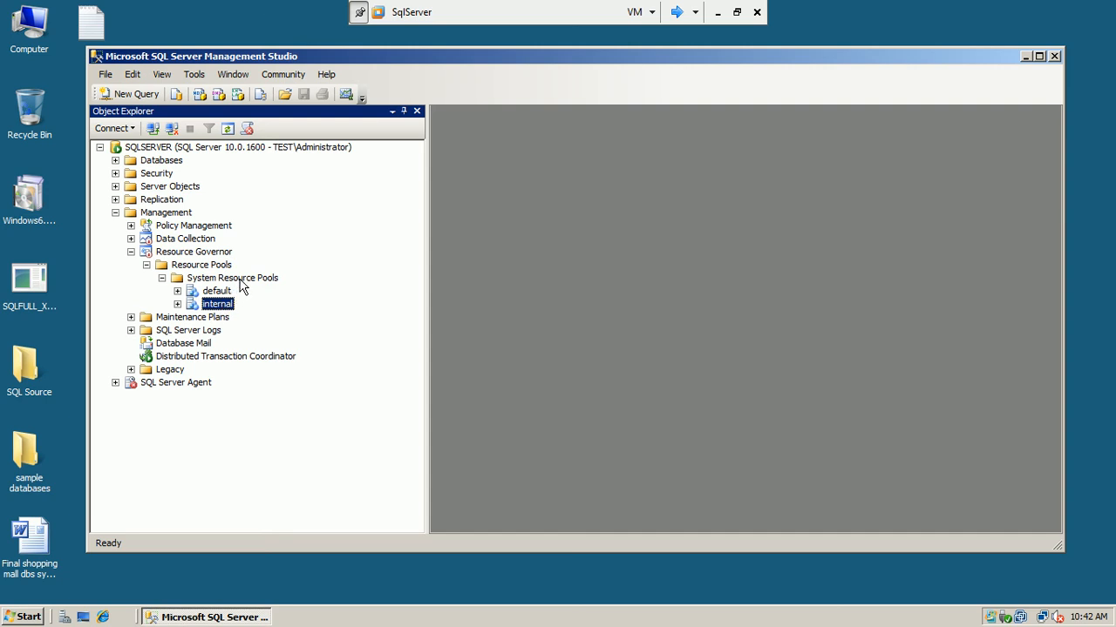
Start a new resource pool under Resource Pools, and maximize both the main window and the Resource Governor Properties window.
{"action": "right_click", "coordinate": [240, 283]}
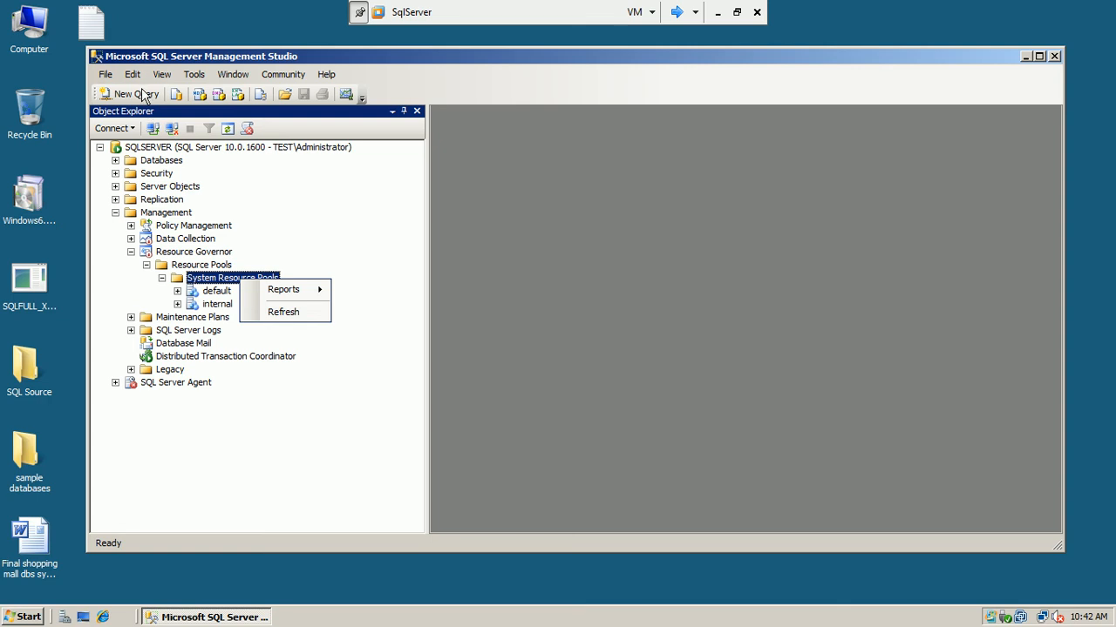
{"action": "mouse_move", "coordinate": [292, 289]}
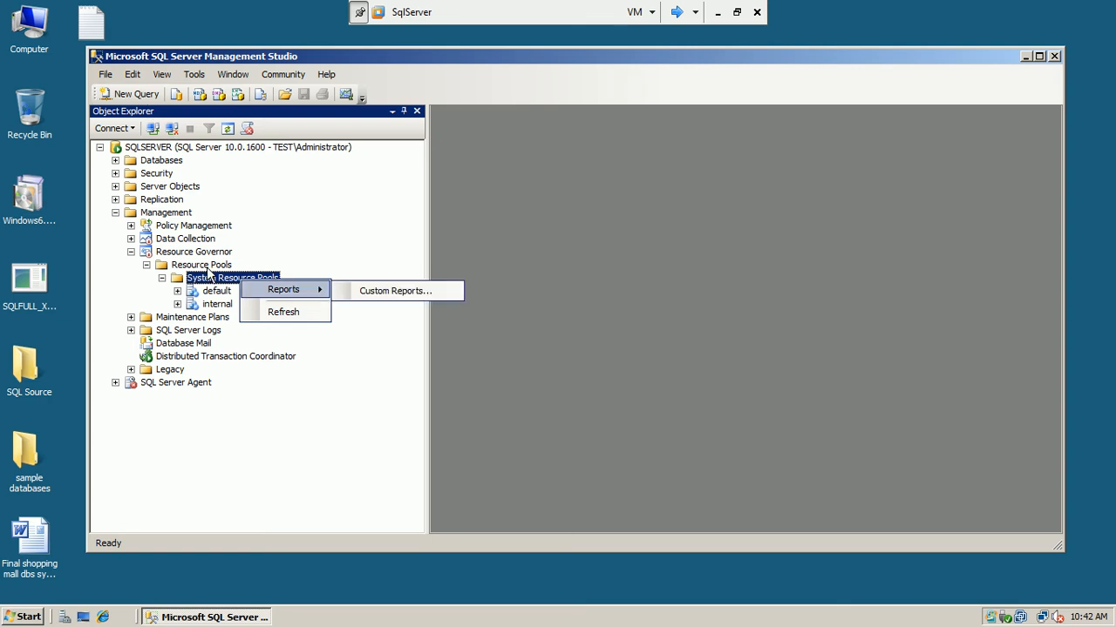
{"action": "right_click", "coordinate": [206, 266]}
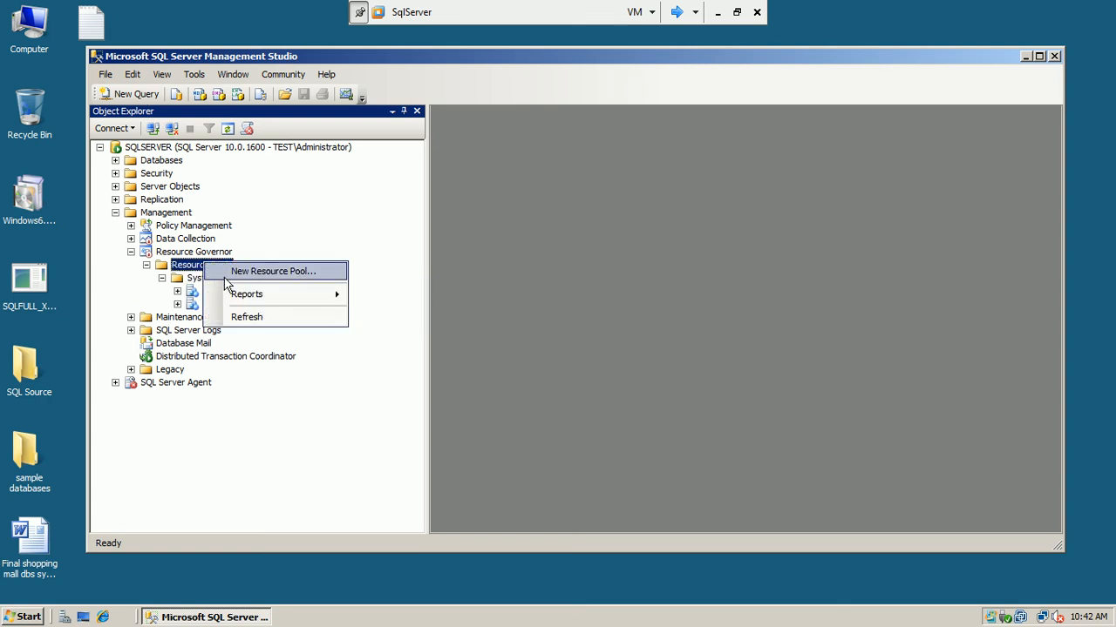
{"action": "left_click", "coordinate": [224, 276]}
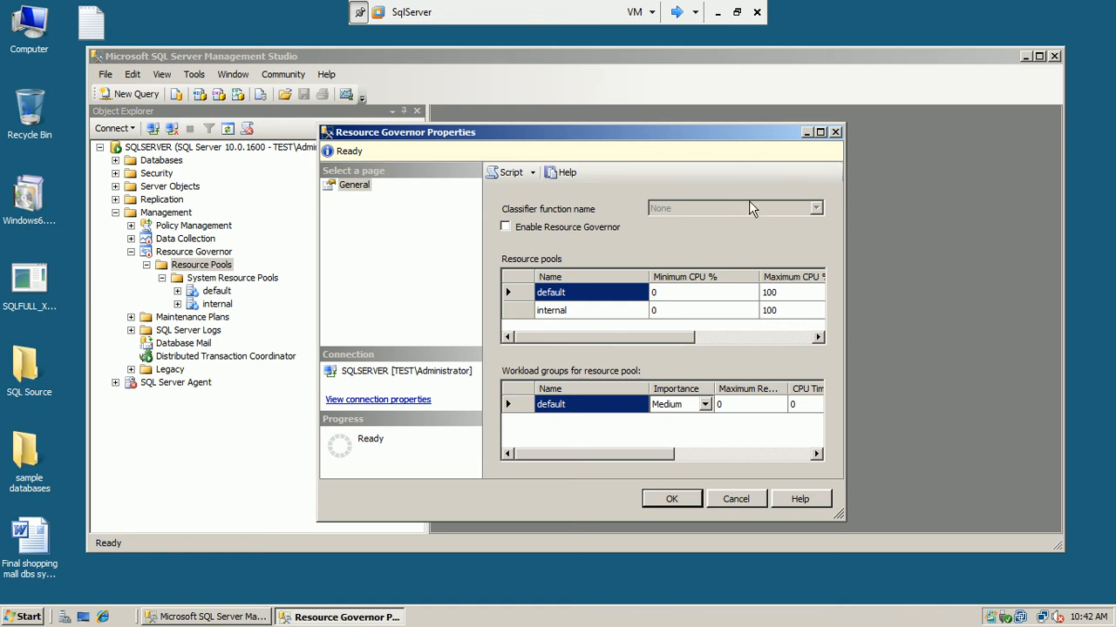
{"action": "left_click", "coordinate": [1038, 58]}
{"action": "left_click", "coordinate": [1038, 58]}
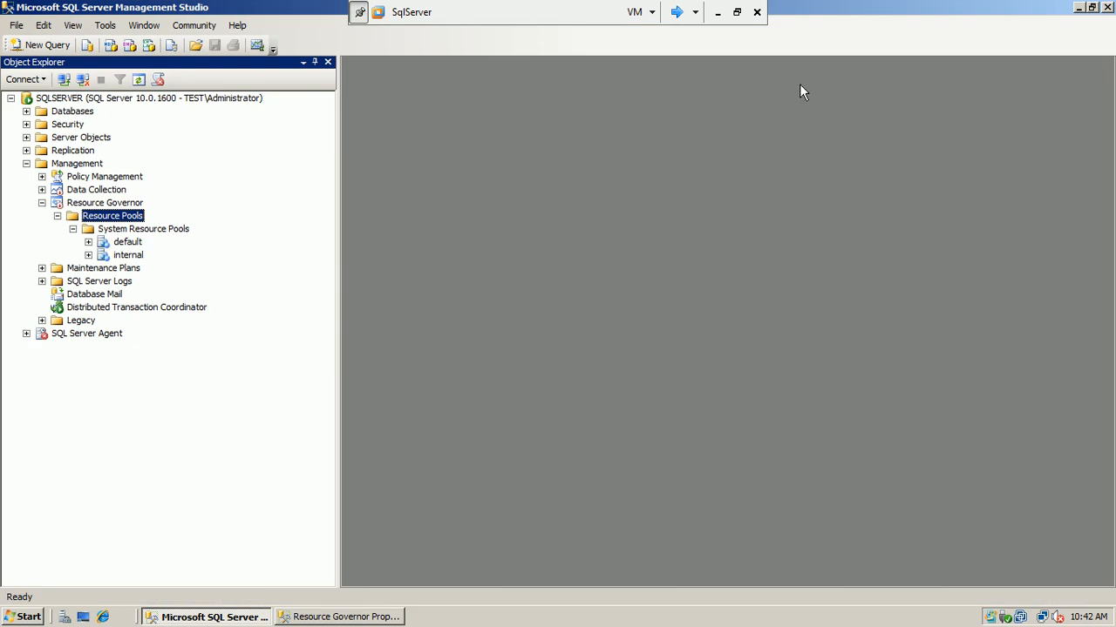
{"action": "left_click", "coordinate": [361, 617]}
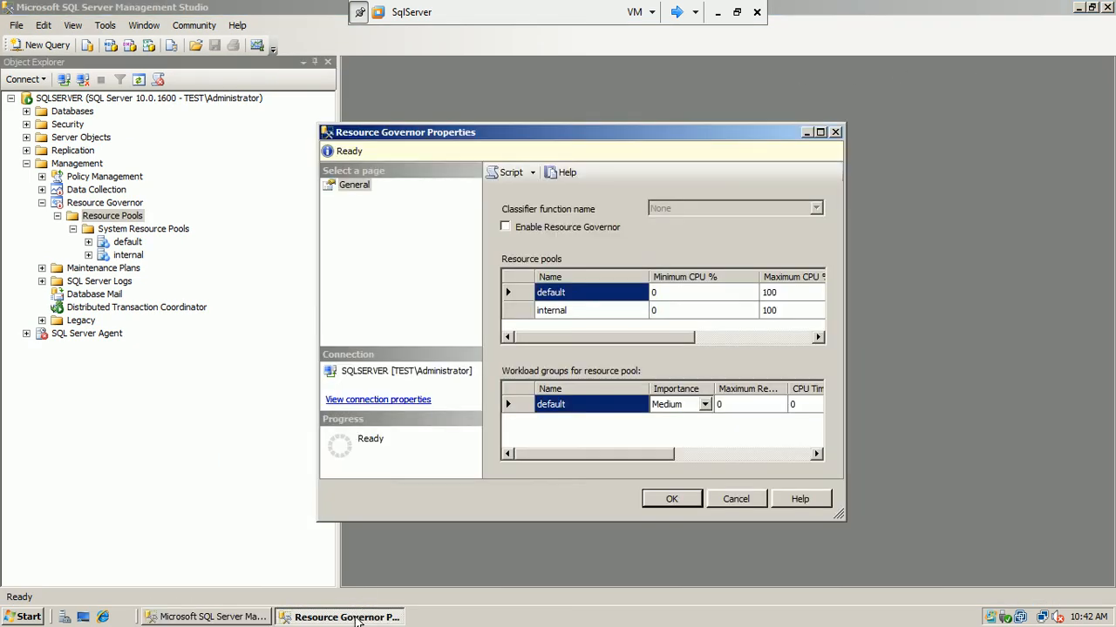
{"action": "left_click", "coordinate": [820, 133]}
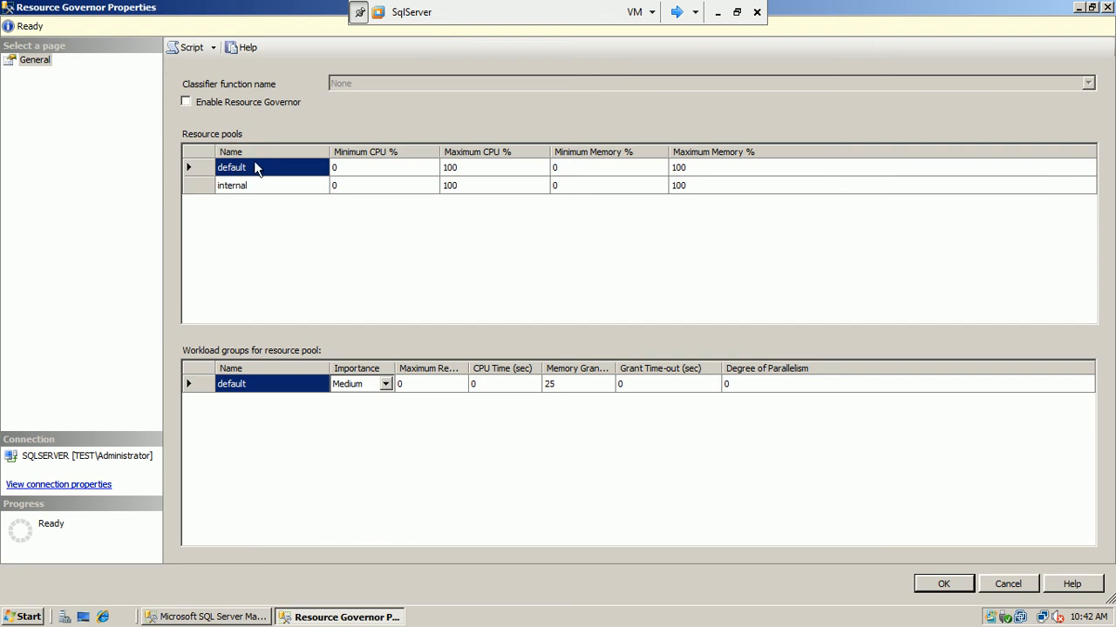
Enable Resource Governor and add a resource pool named operations with Maximum CPU 75% and Maximum Memory 75%.
{"action": "left_click", "coordinate": [471, 167]}
{"action": "left_click", "coordinate": [186, 102]}
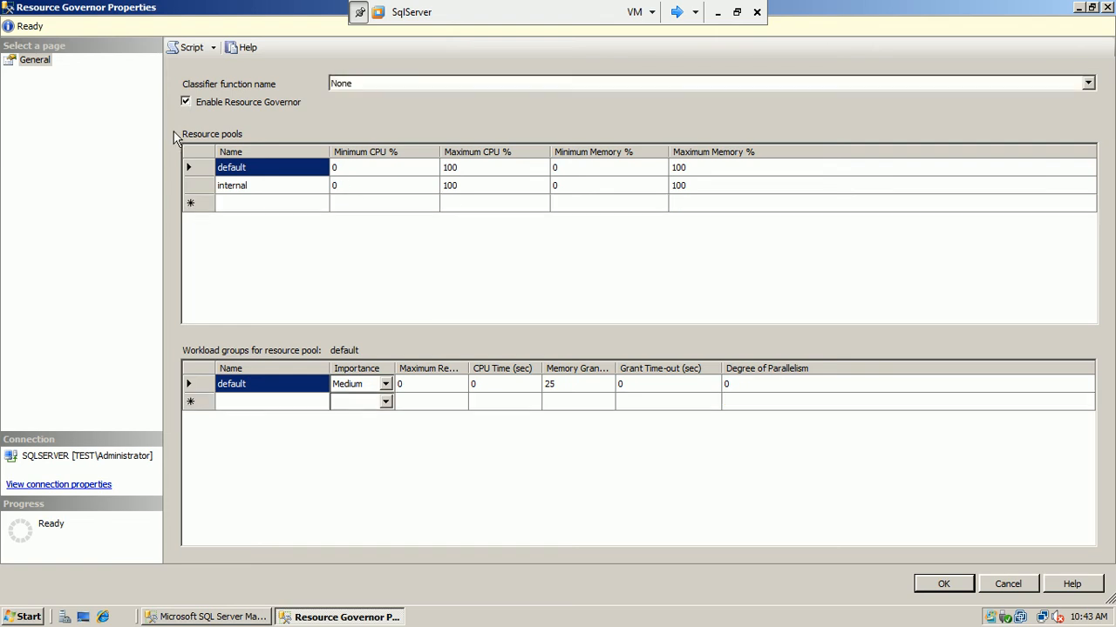
{"action": "left_click", "coordinate": [230, 202]}
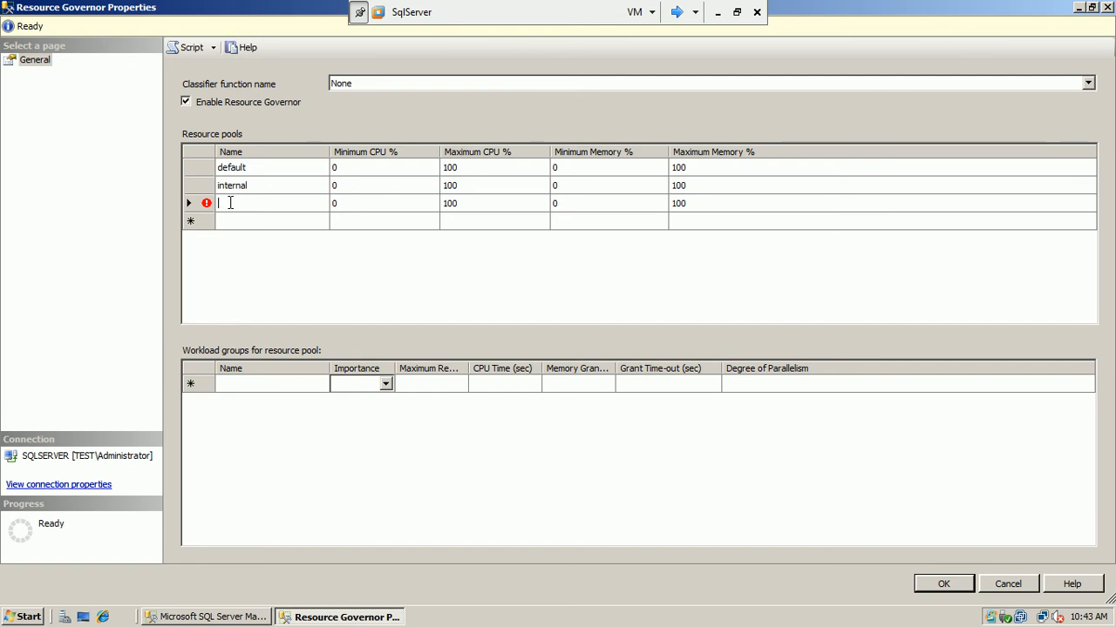
{"action": "type", "text": "operation"}
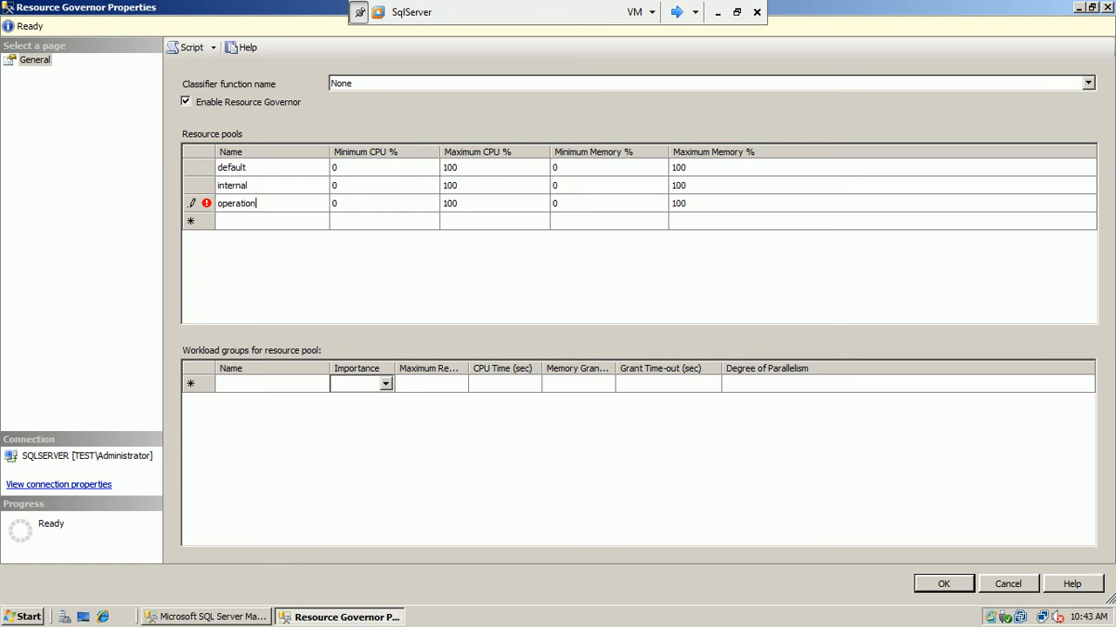
{"action": "type", "text": "s"}
{"action": "left_click", "coordinate": [456, 211]}
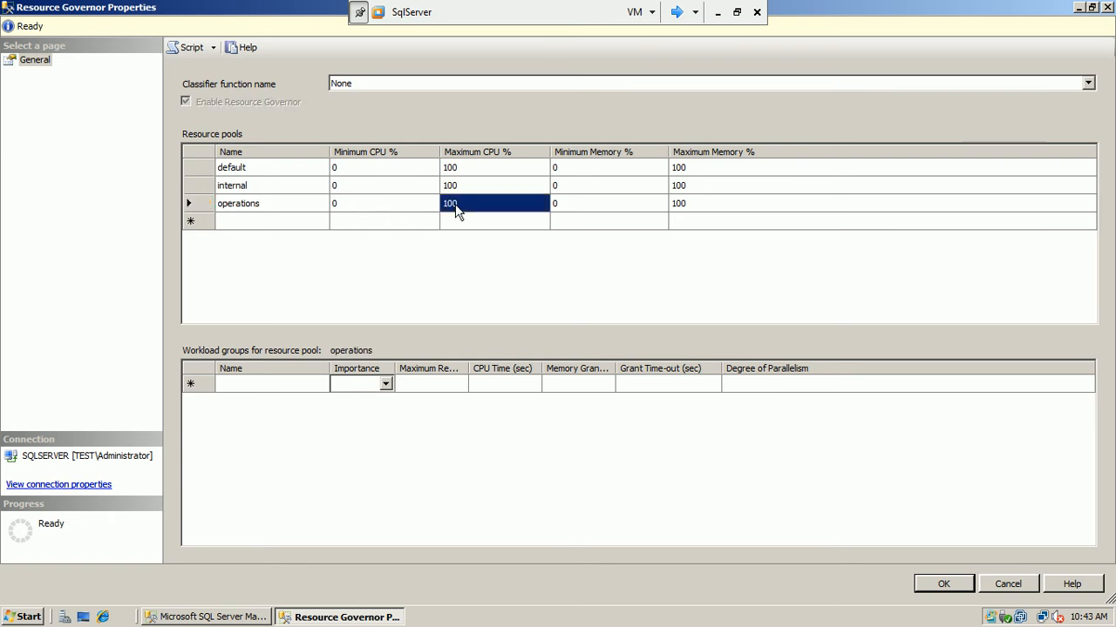
{"action": "type", "text": "75"}
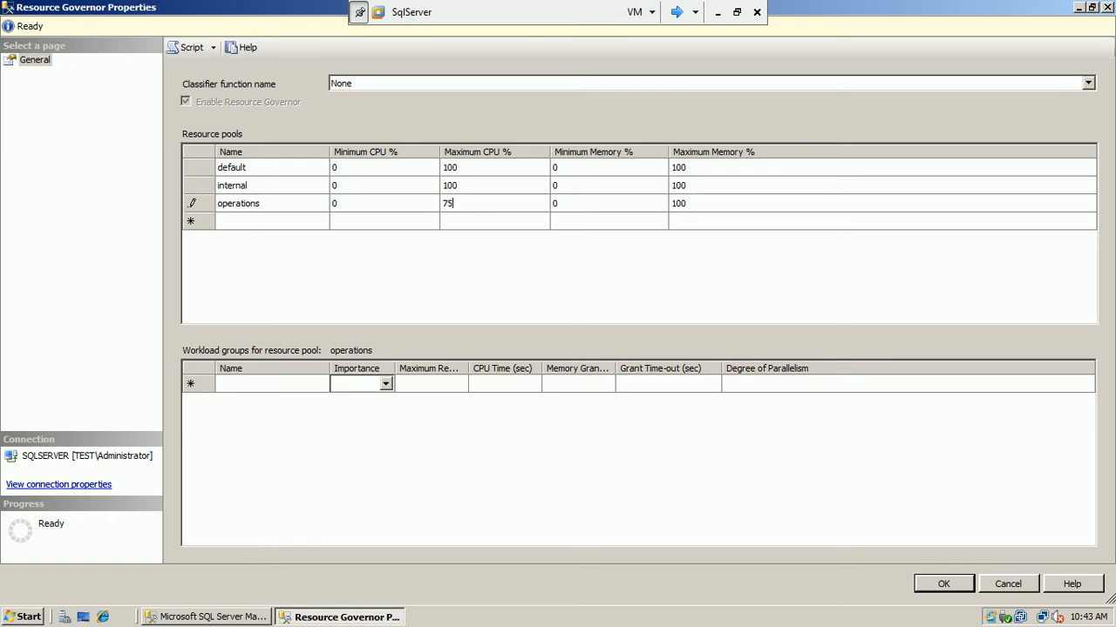
{"action": "left_click", "coordinate": [679, 207]}
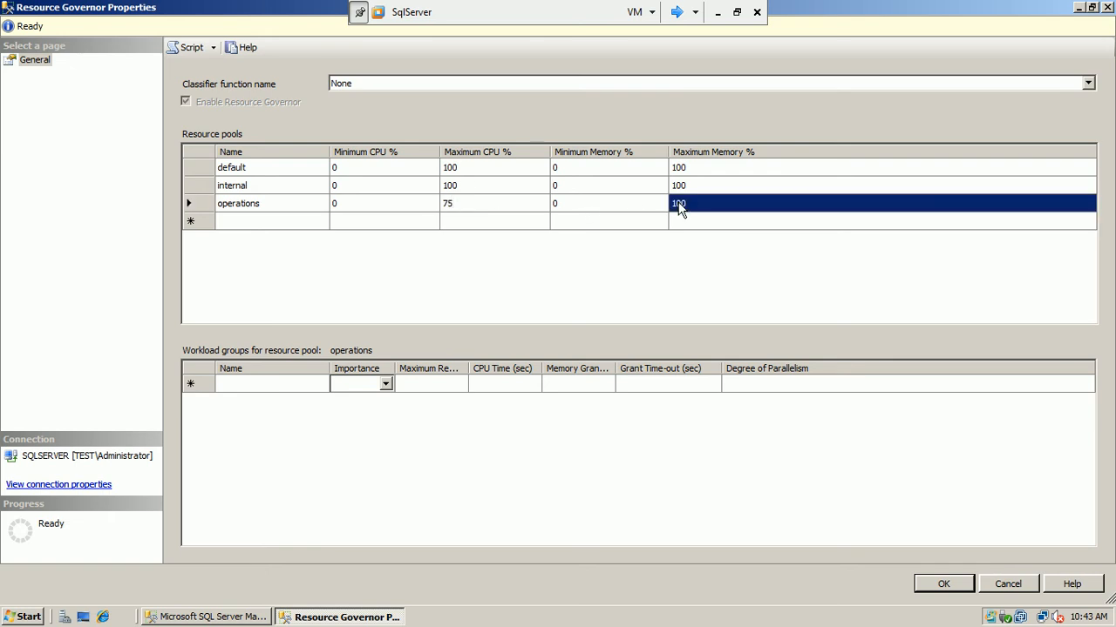
{"action": "type", "text": "75"}
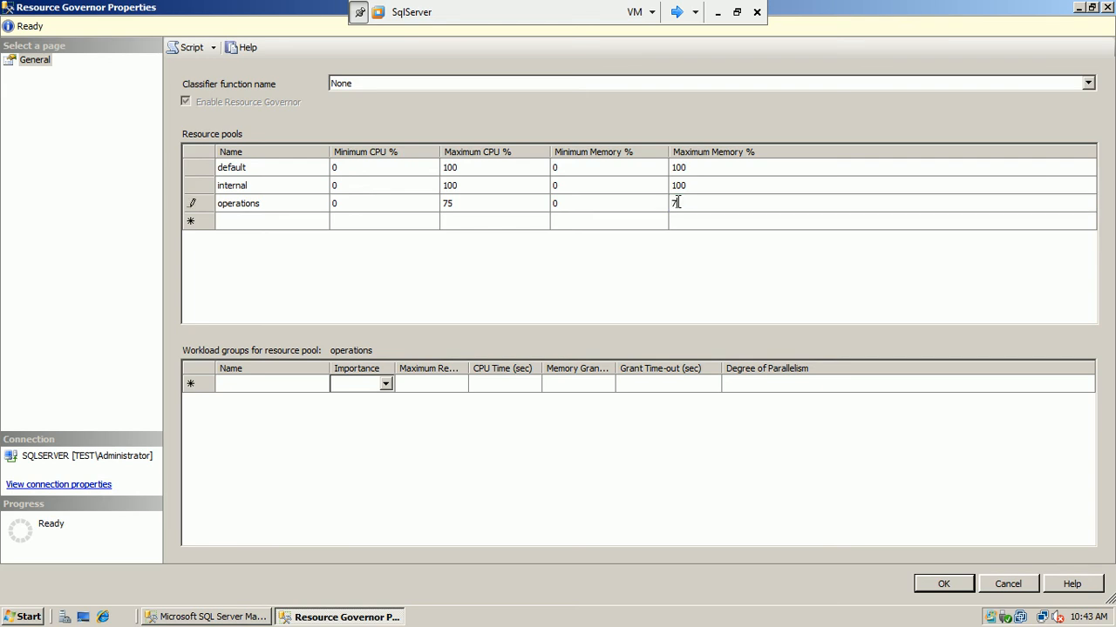
Add a resource pool named corporate with Maximum CPU 45% and Maximum Memory 45%, and save the Resource Governor properties.
{"action": "left_click", "coordinate": [293, 223]}
{"action": "left_click", "coordinate": [288, 225]}
{"action": "type", "text": "corporate"}
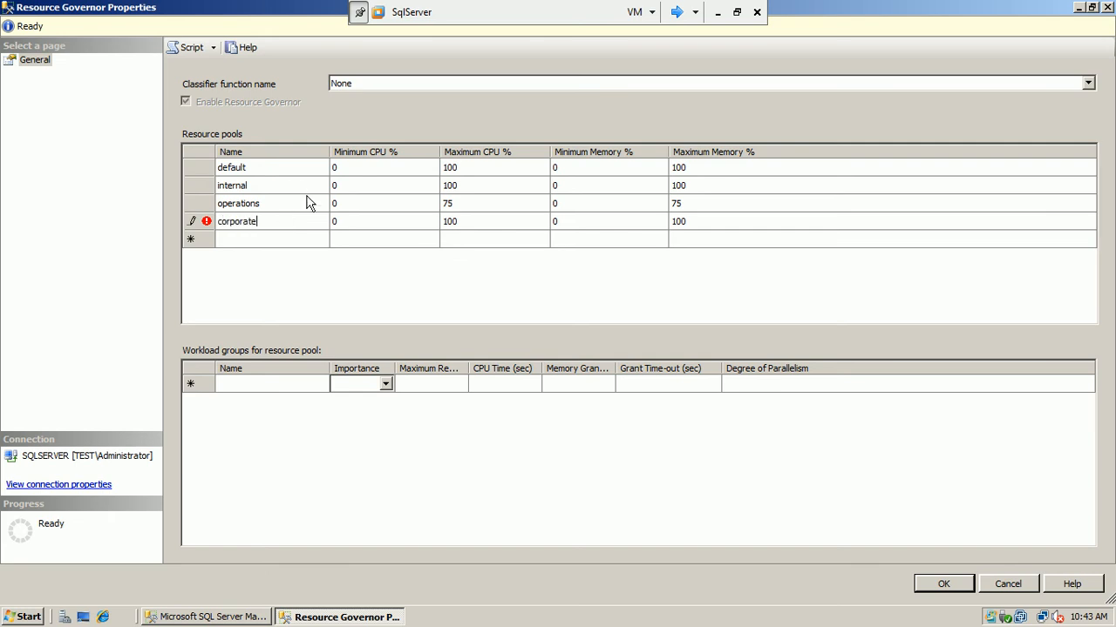
{"action": "key", "text": "Return"}
{"action": "left_click", "coordinate": [477, 231]}
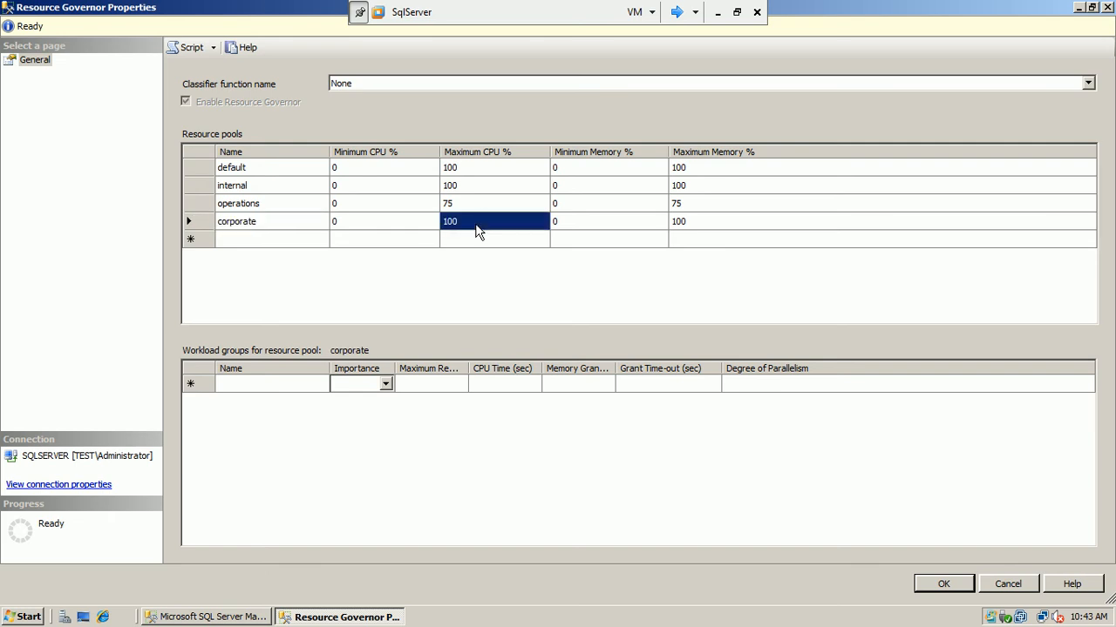
{"action": "type", "text": "45"}
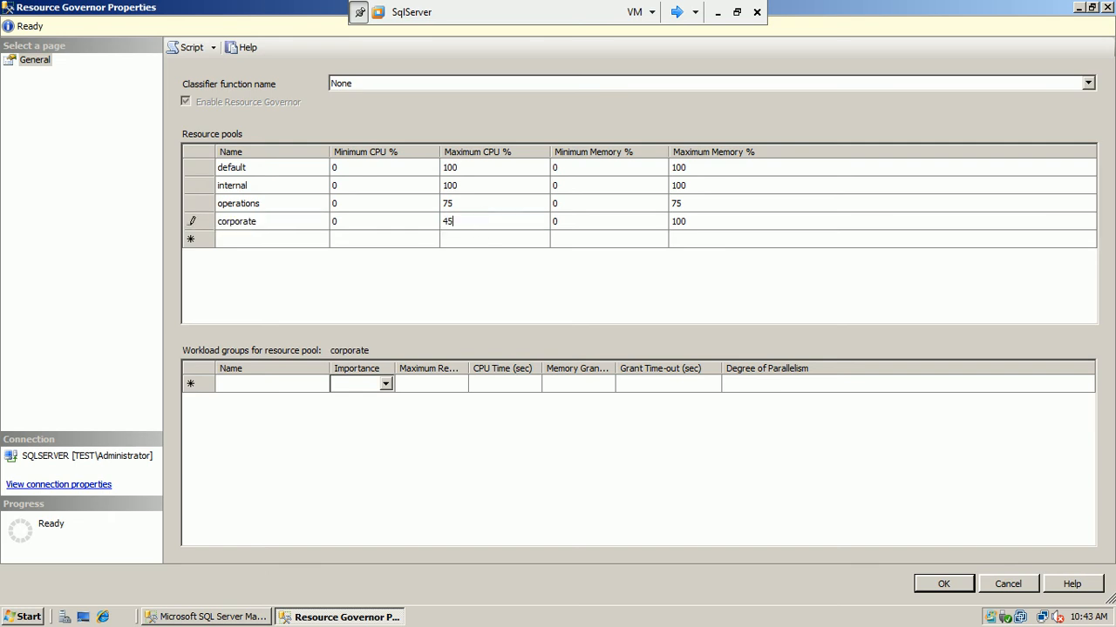
{"action": "left_click", "coordinate": [678, 224]}
{"action": "type", "text": "45"}
{"action": "left_click", "coordinate": [941, 585]}
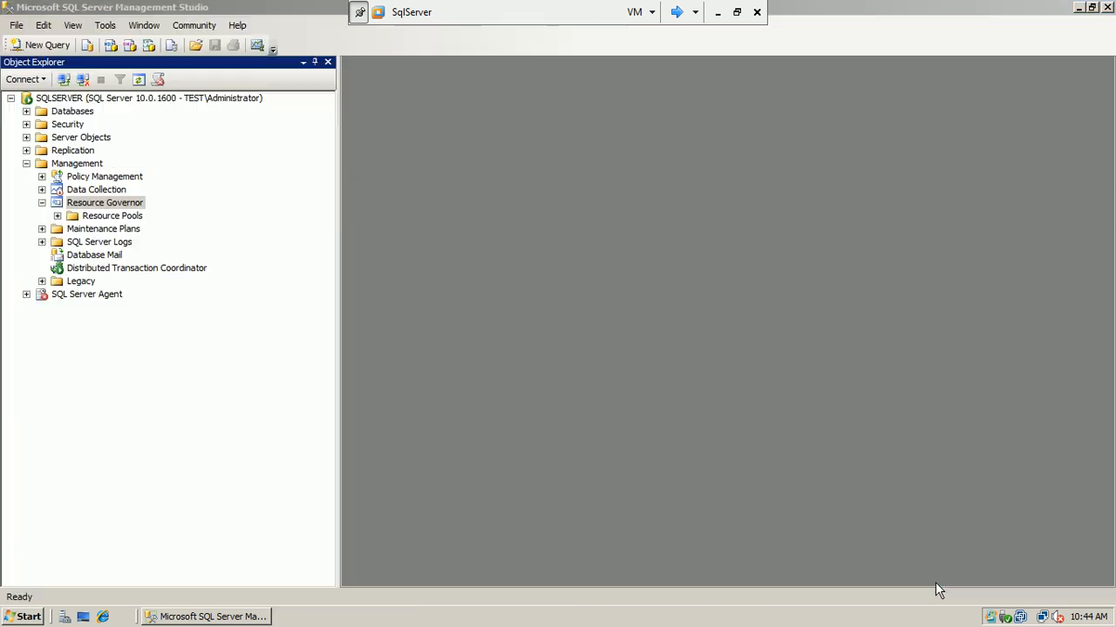
Expand Resource Pools and check the corporate and operations pools in the tree.
{"action": "left_click", "coordinate": [56, 216]}
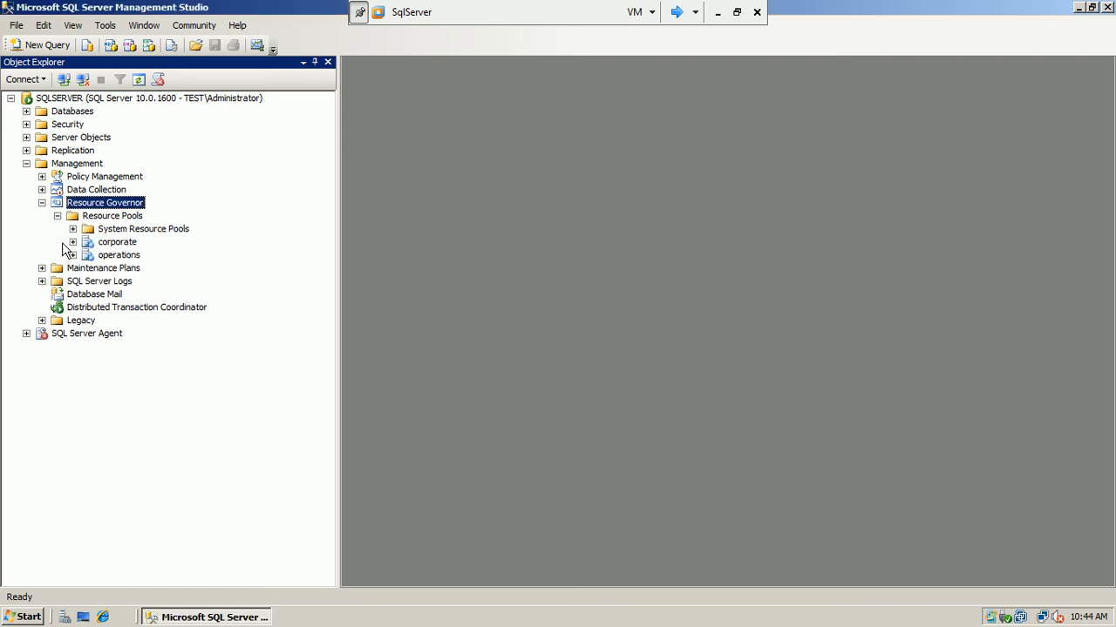
{"action": "left_click", "coordinate": [127, 244]}
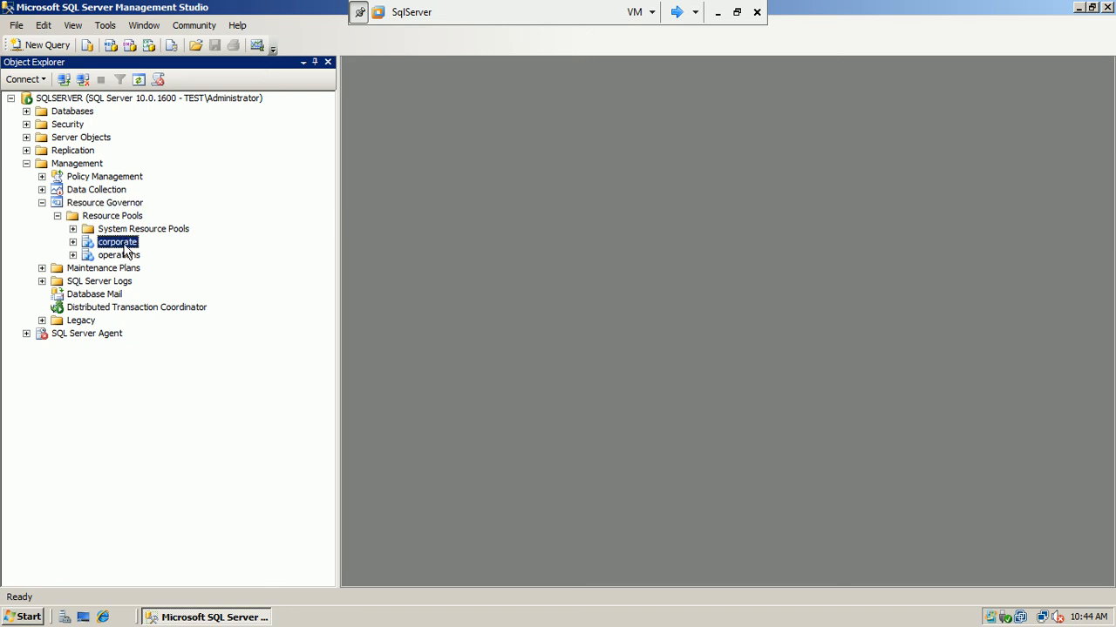
{"action": "left_click", "coordinate": [123, 255]}
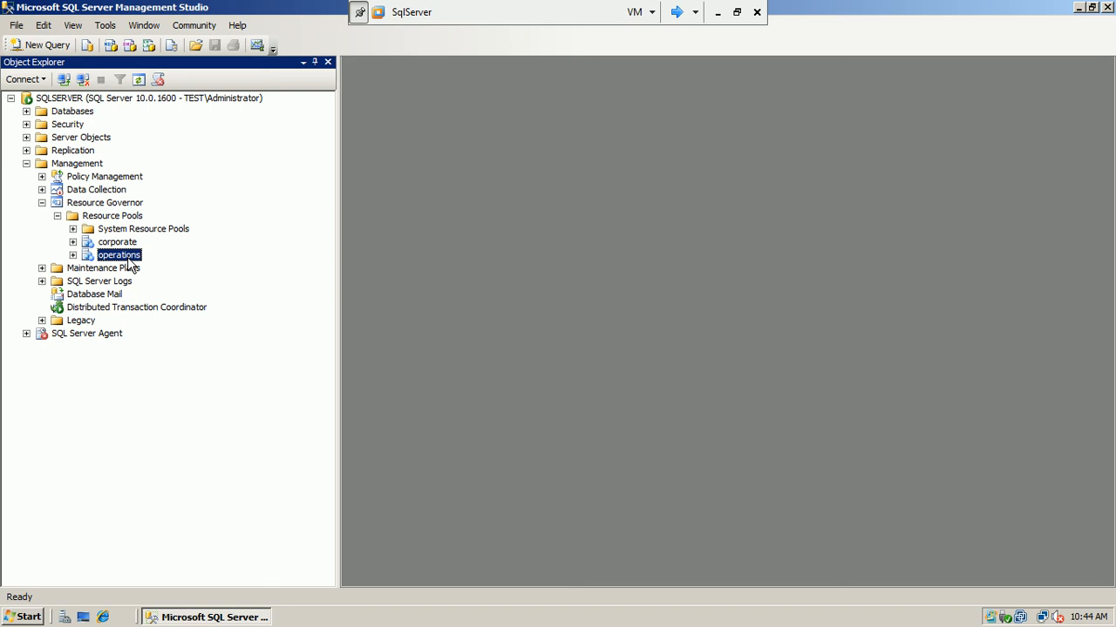
Switch to the PowerPoint presentation, start the slide show from the current slide and advance to the Workload groups slide.
{"action": "left_click", "coordinate": [715, 13]}
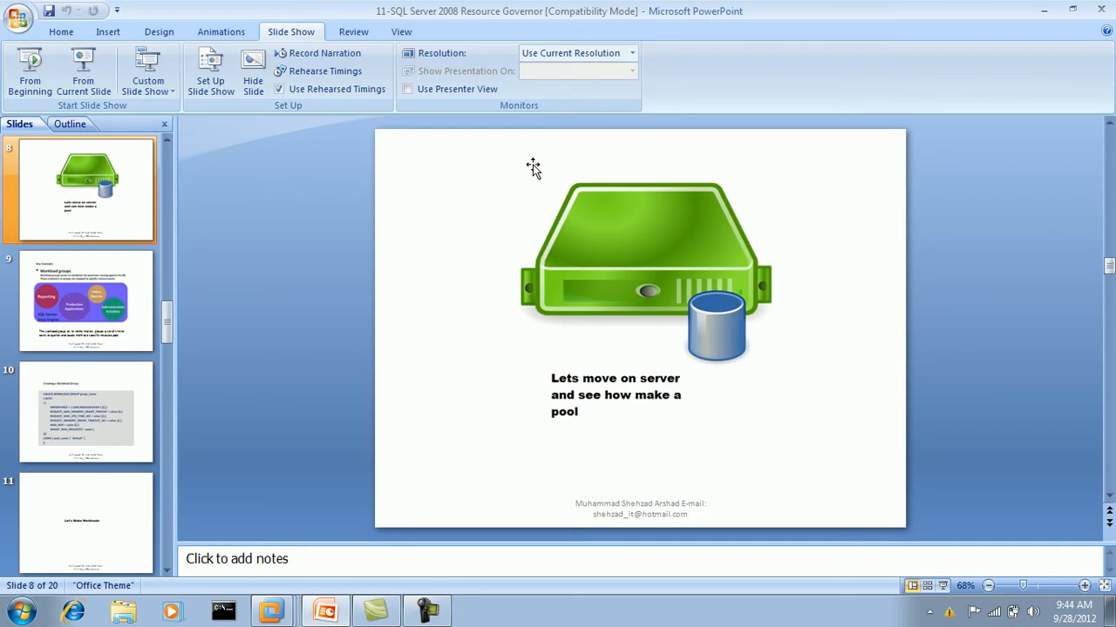
{"action": "left_click", "coordinate": [83, 63]}
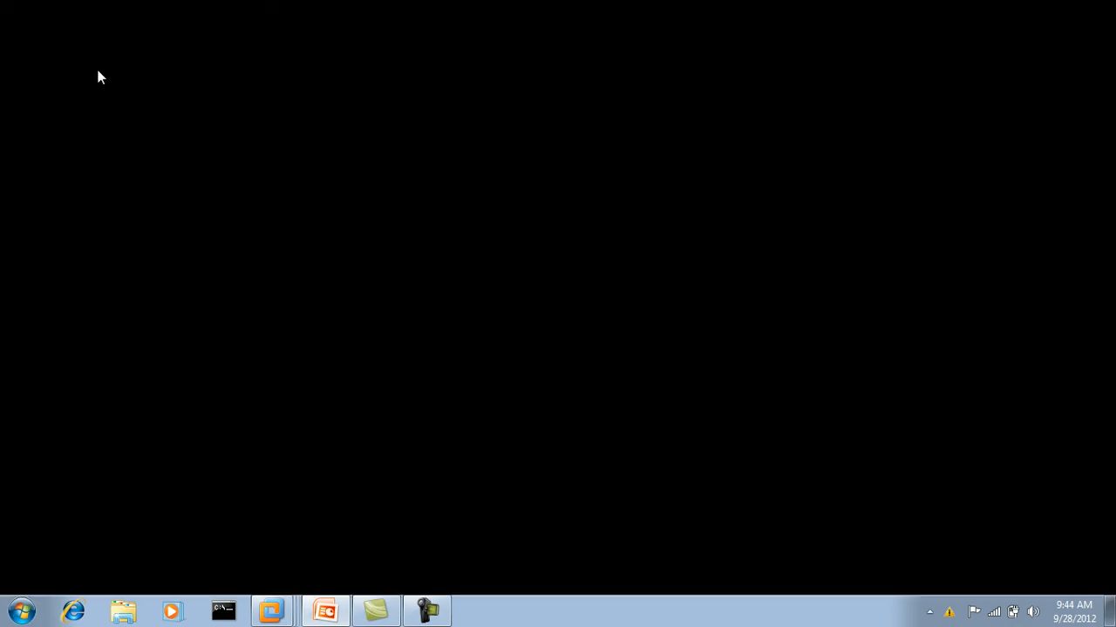
{"action": "left_click", "coordinate": [421, 277]}
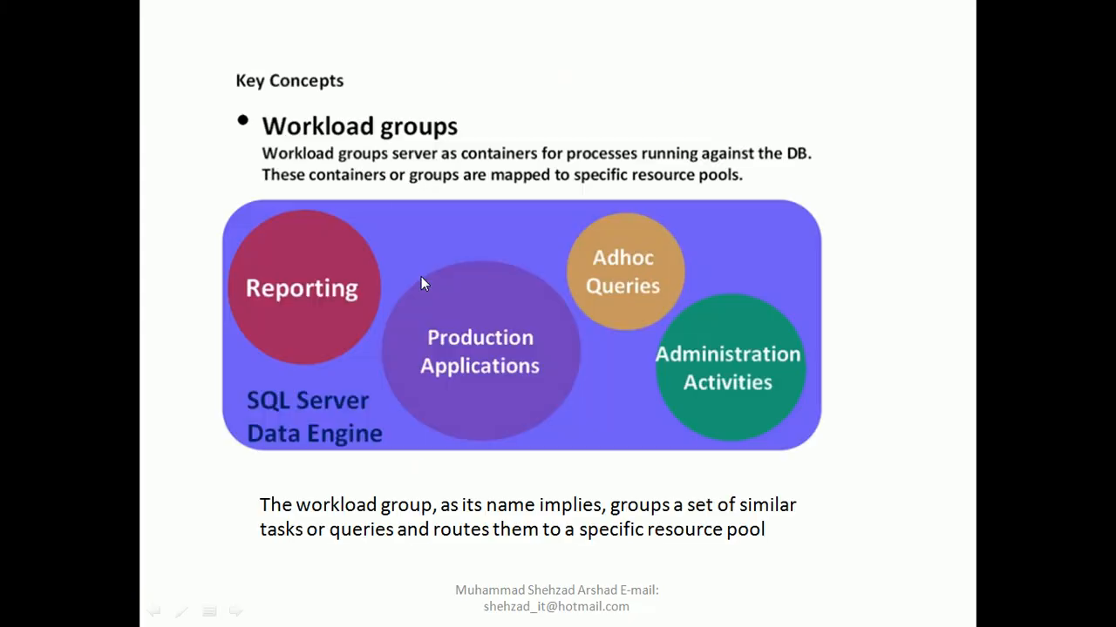
Circle the Reporting and Production Applications workload groups on the slide with the Felt Tip Pen.
{"action": "right_click", "coordinate": [448, 249]}
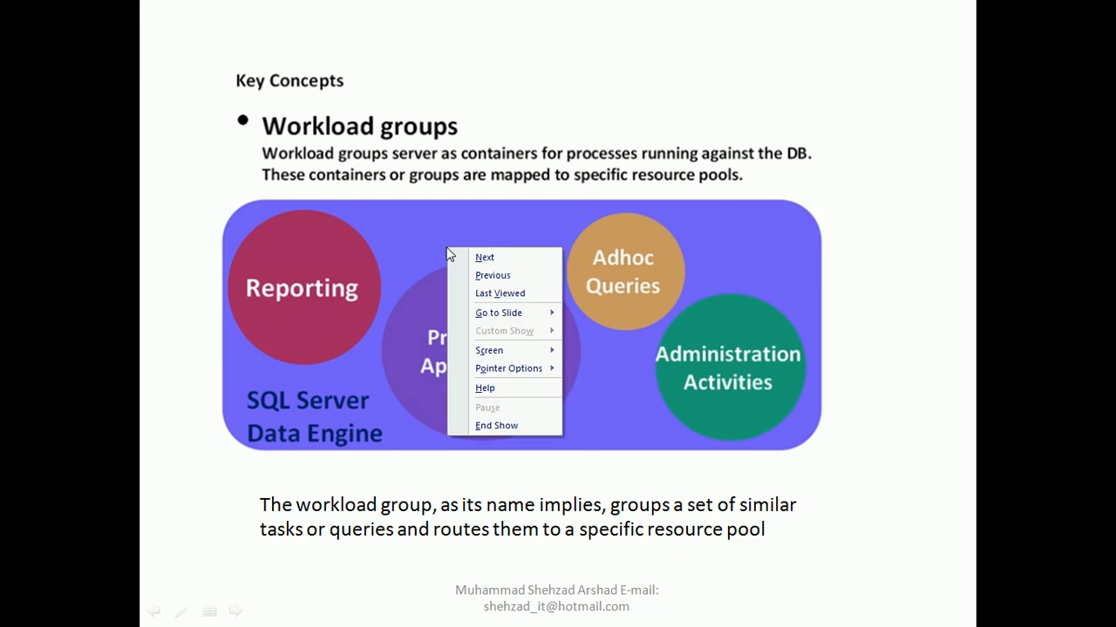
{"action": "mouse_move", "coordinate": [489, 371]}
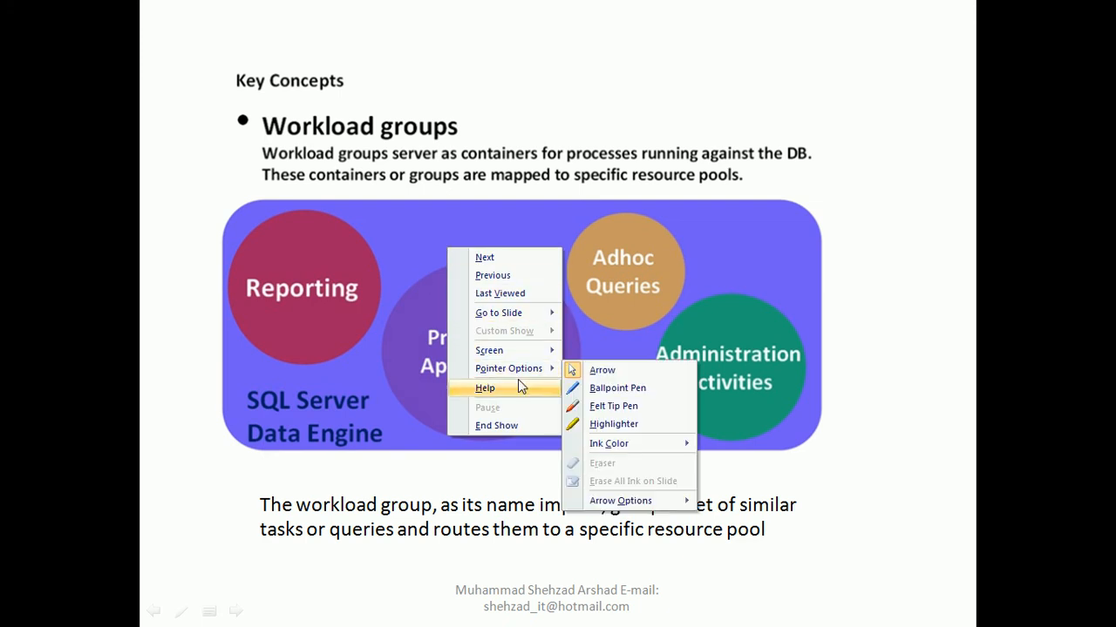
{"action": "left_click", "coordinate": [619, 407]}
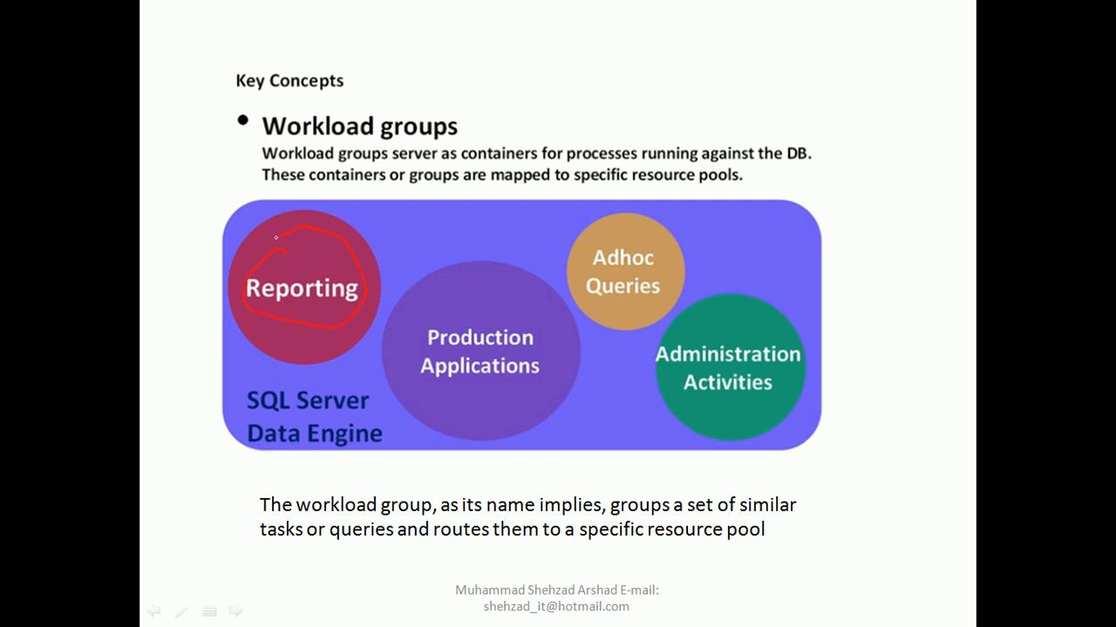
{"action": "mouse_move", "coordinate": [483, 300]}
{"action": "left_mouse_down"}
{"action": "mouse_move", "coordinate": [406, 347]}
{"action": "mouse_move", "coordinate": [406, 362]}
{"action": "mouse_move", "coordinate": [549, 413]}
{"action": "mouse_move", "coordinate": [489, 285]}
{"action": "left_mouse_up"}
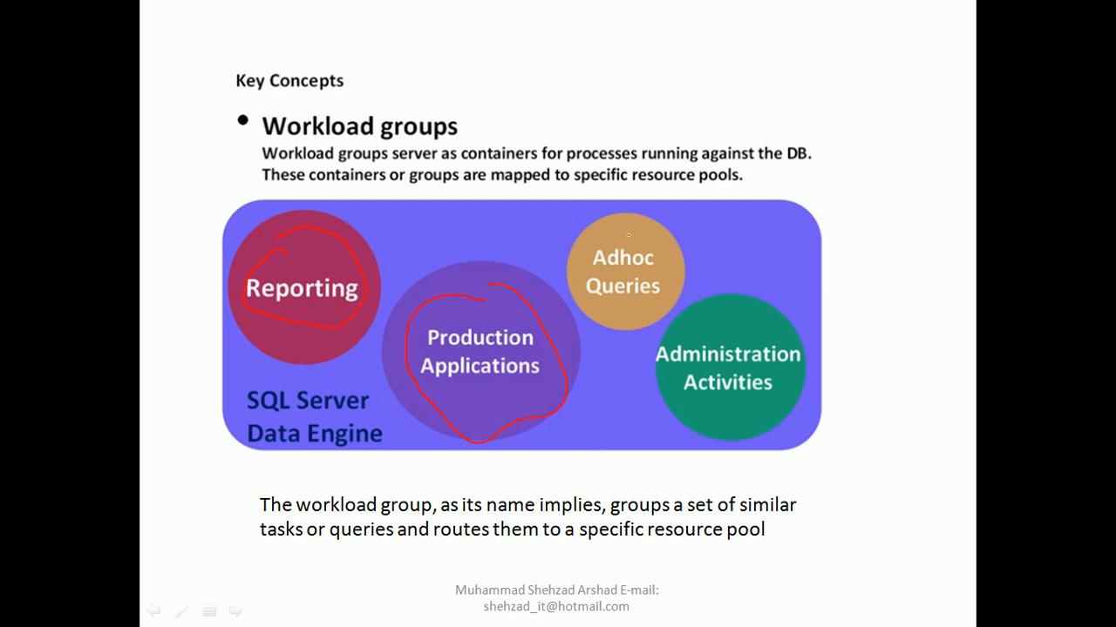
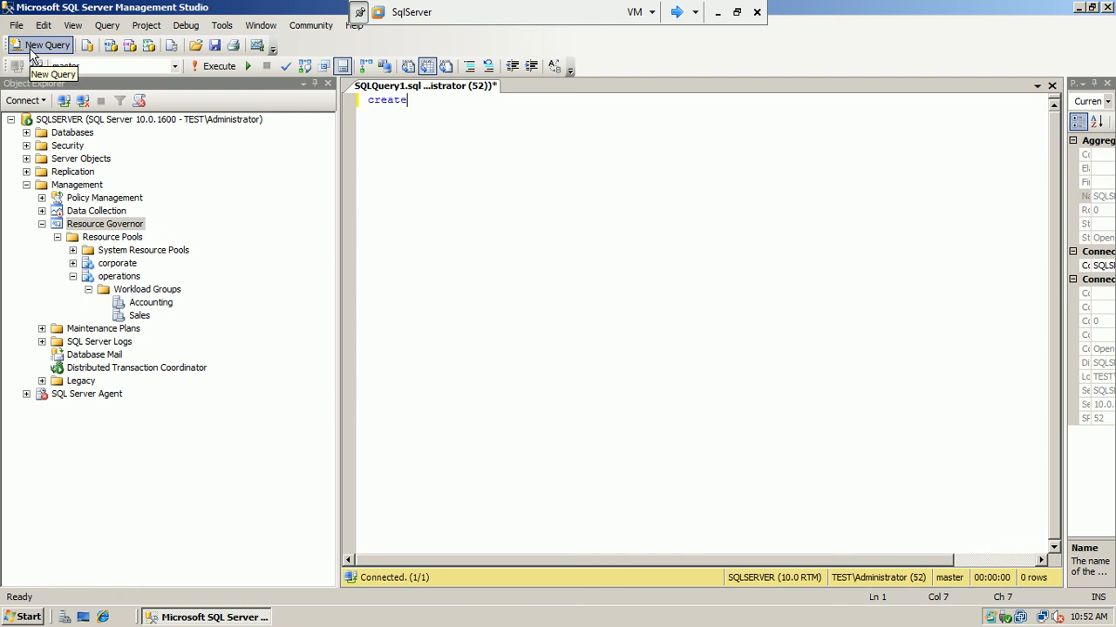
Write the classifier function header: create function dbo.userClasifier () returns sysname with schemabinding as begin.
{"action": "type", "text": "function dbo."}
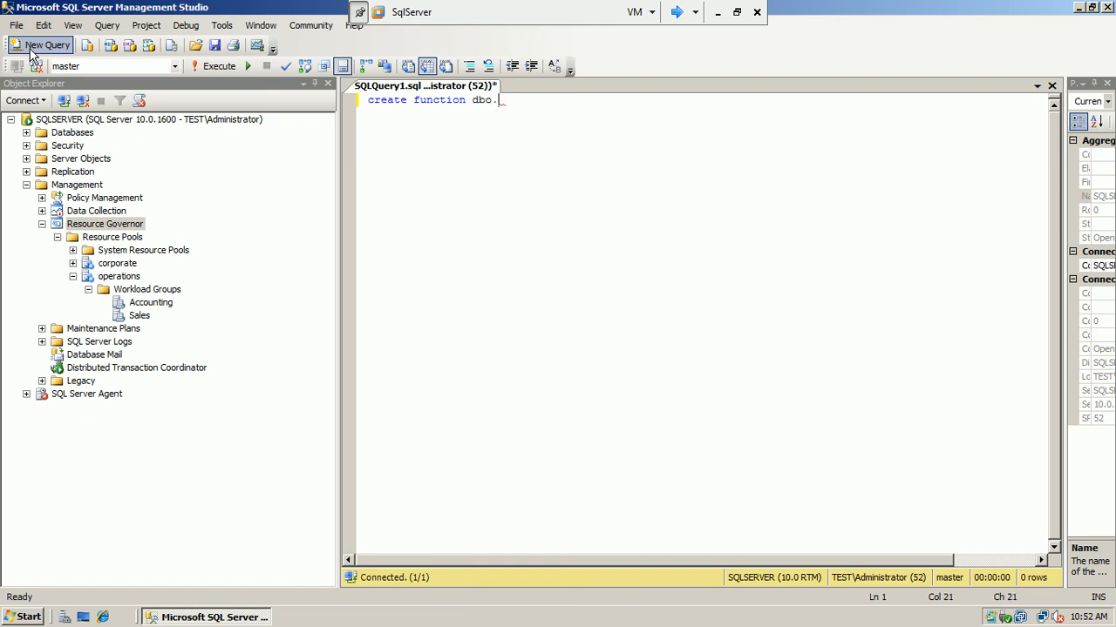
{"action": "type", "text": "userClasifier ()"}
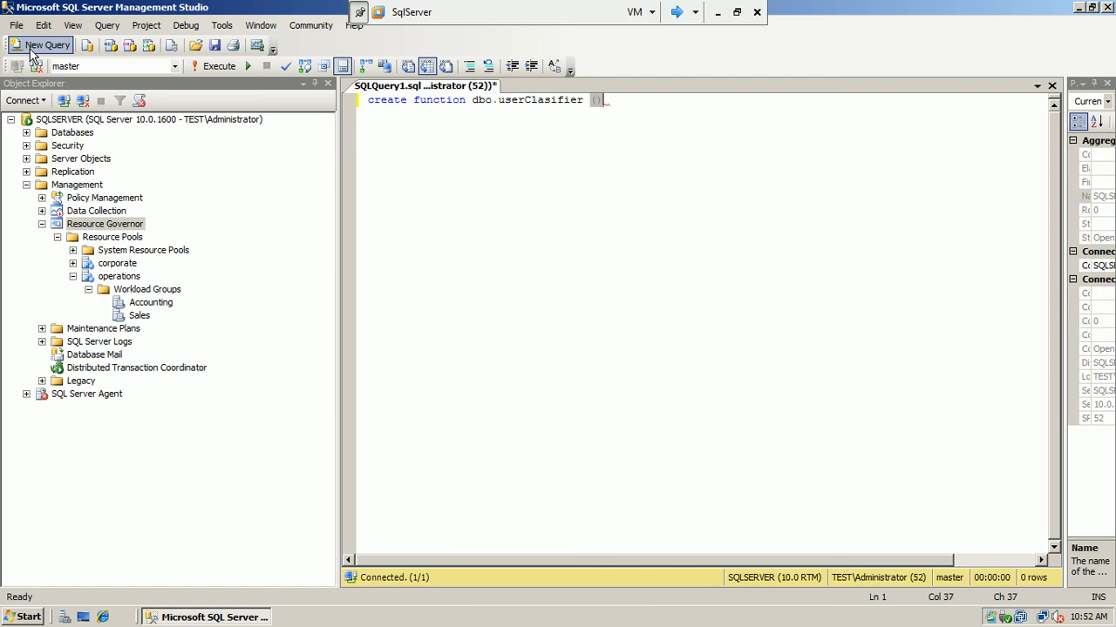
{"action": "key", "text": "Return"}
{"action": "type", "text": "returns sys"}
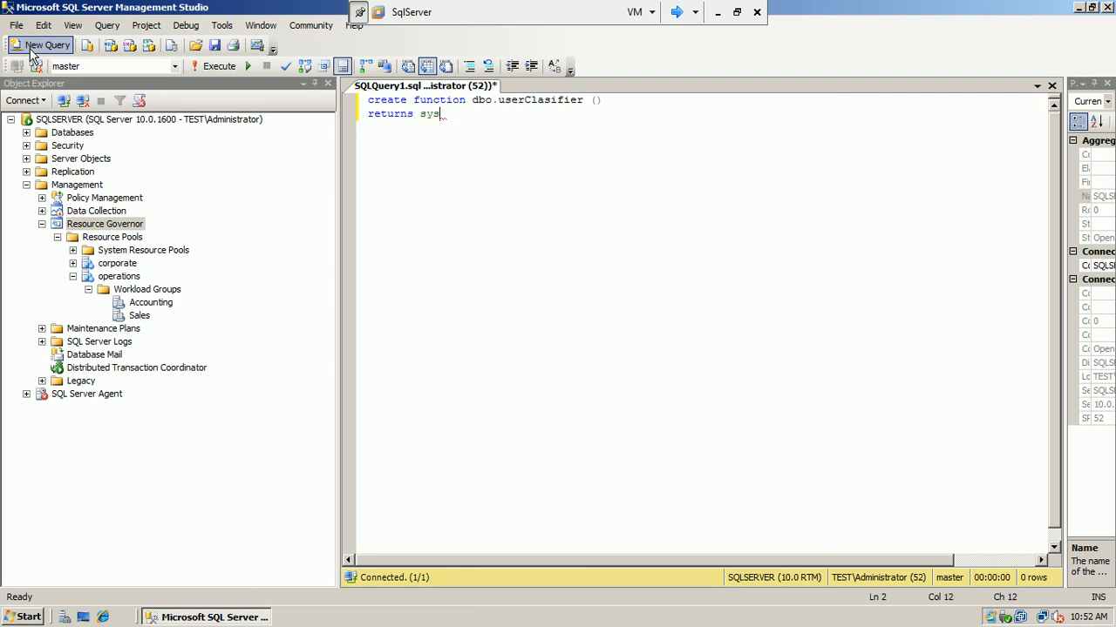
{"action": "type", "text": "name with schemabinding"}
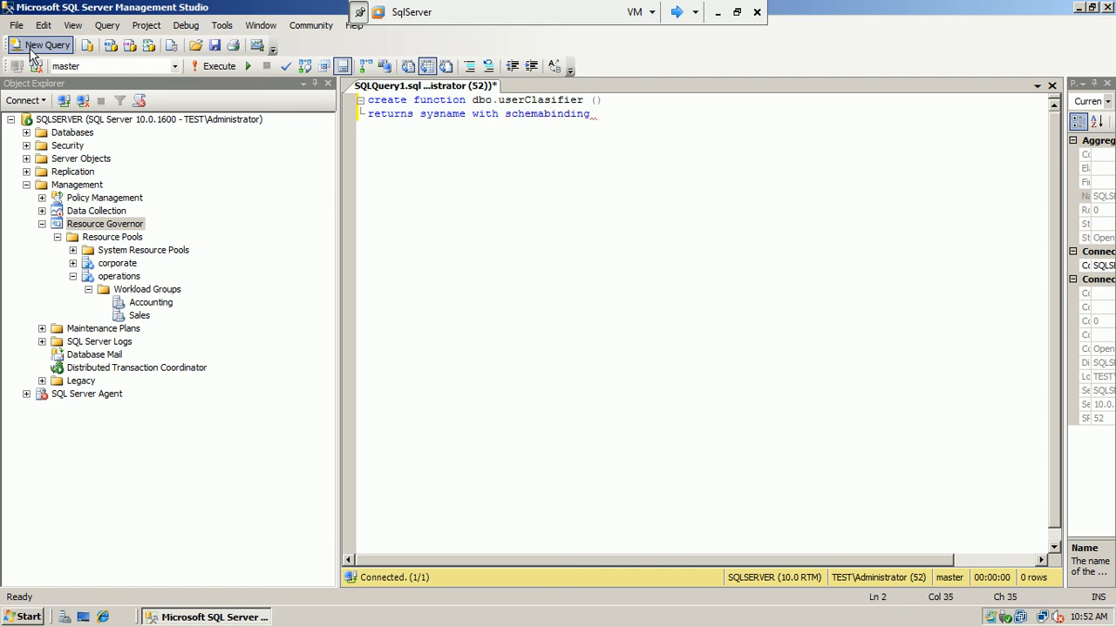
{"action": "key", "text": "Return"}
{"action": "type", "text": "as begin"}
{"action": "key", "text": "Return"}
{"action": "key", "text": "Return"}
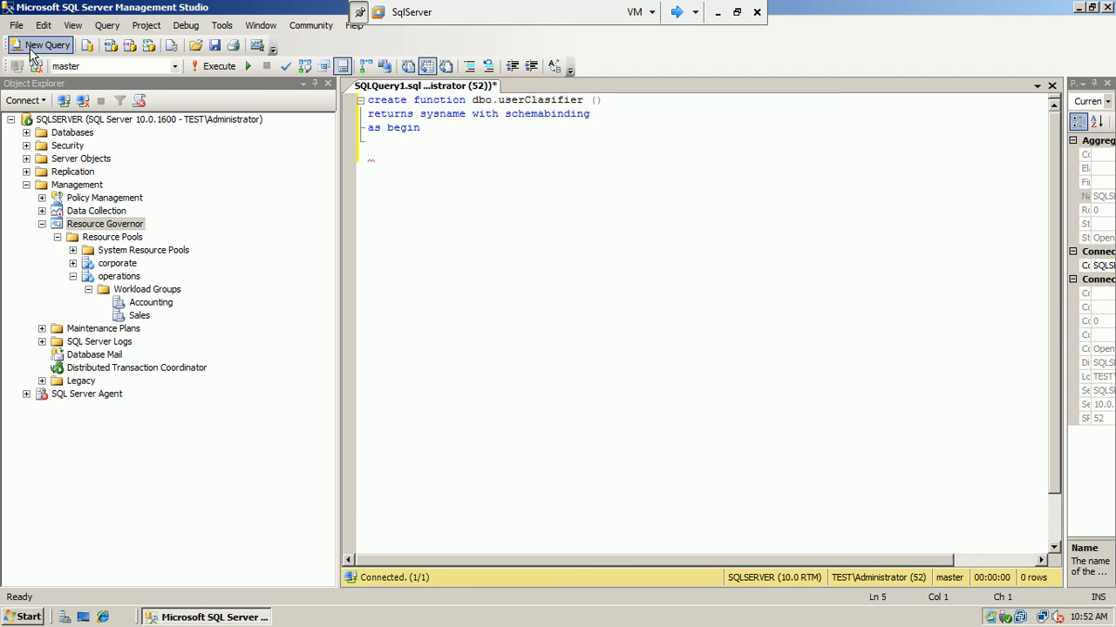
Start the return expression with ( select case suser_sname() and add the branch when 'Sales' then 'Sales'.
{"action": "type", "text": "return ( select case suser_sname()"}
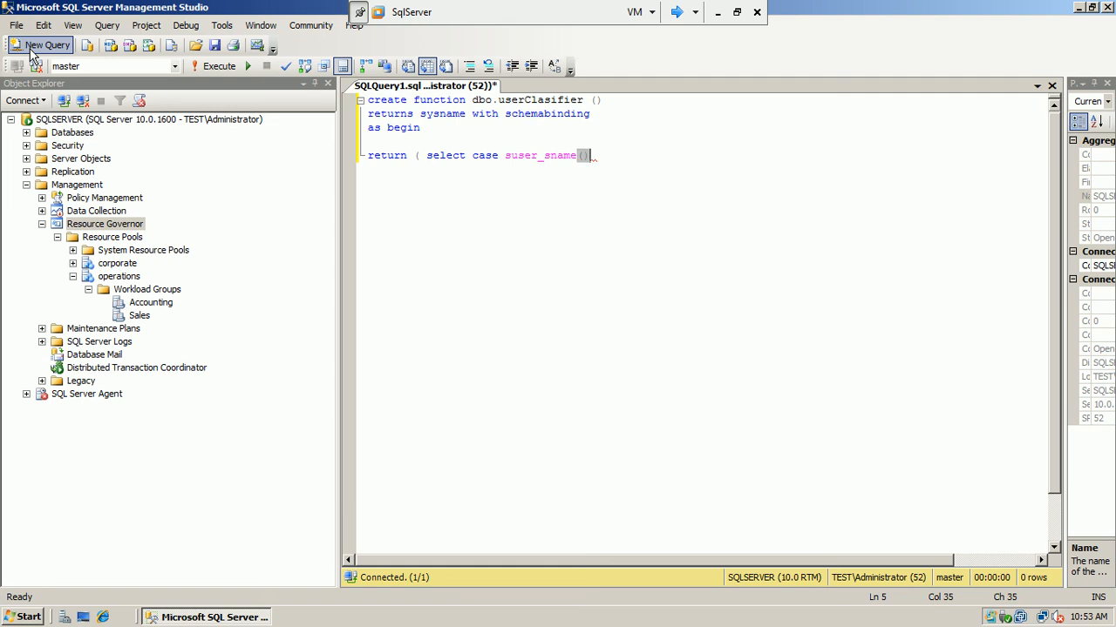
{"action": "key", "text": "Return"}
{"action": "type", "text": "when 'sales"}
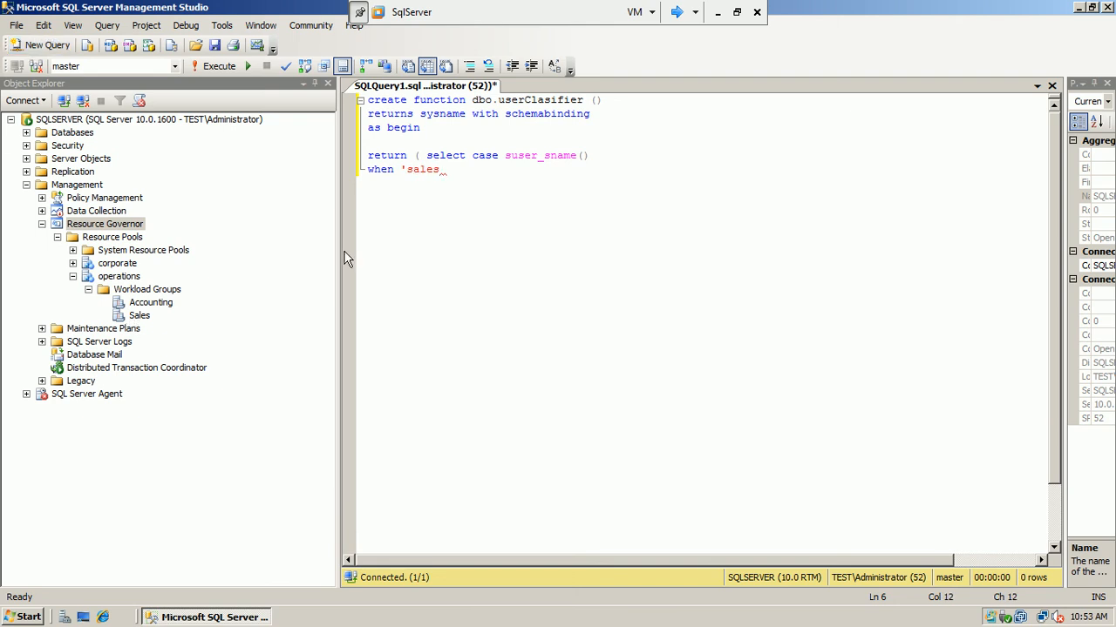
{"action": "left_click", "coordinate": [415, 171]}
{"action": "key", "text": "BackSpace"}
{"action": "type", "text": "S"}
{"action": "key", "text": "End"}
{"action": "type", "text": "' then 'Sales'"}
{"action": "key", "text": "Return"}
Add the CASE branch when 'Accounting' then 'Accounting' below the Sales branch.
{"action": "type", "text": "when"}
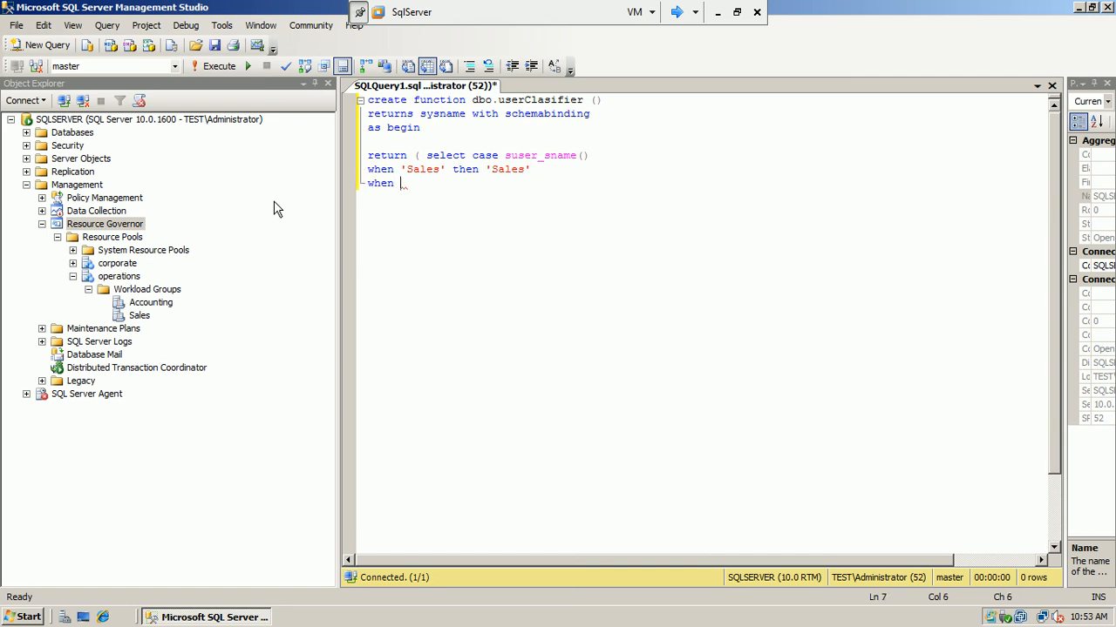
{"action": "type", "text": " 'Accounting' then 'Acco"}
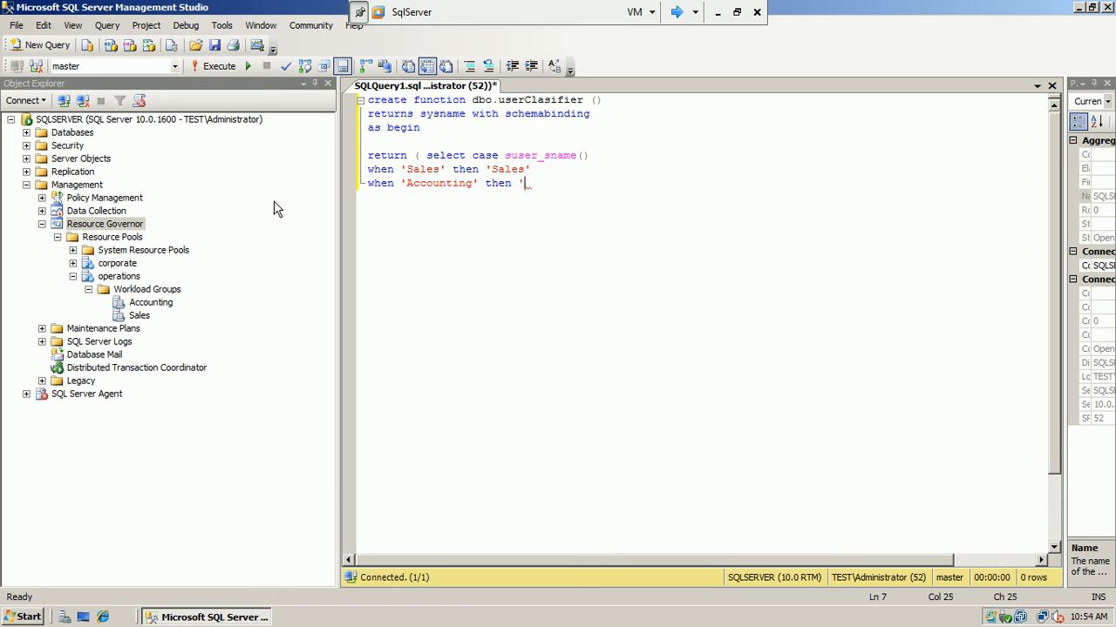
{"action": "type", "text": "u"}
{"action": "left_click", "coordinate": [273, 209]}
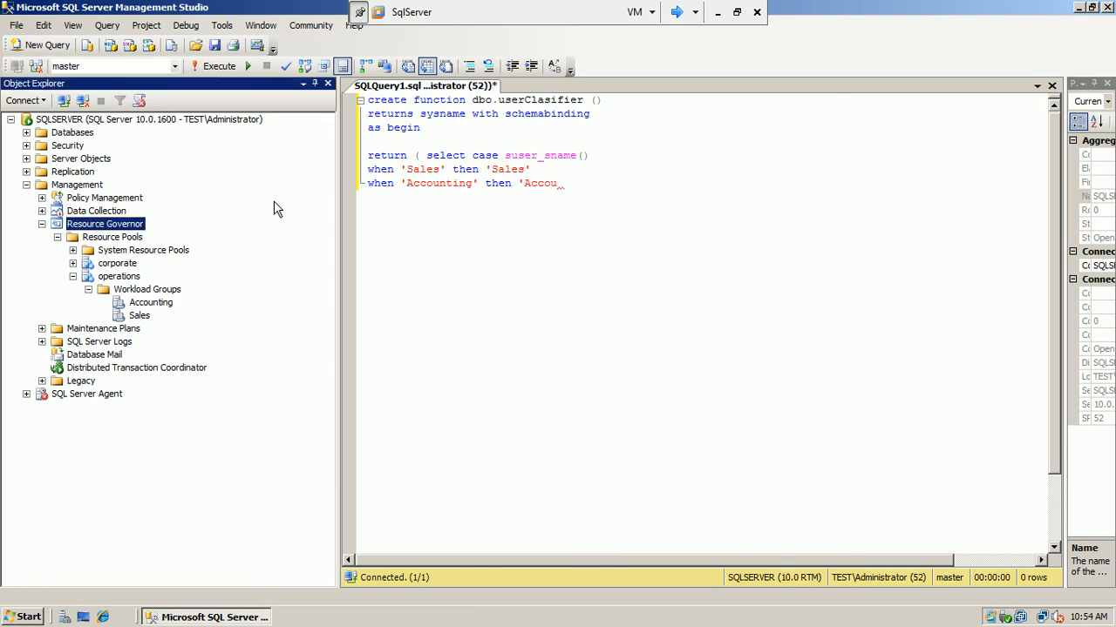
{"action": "left_click", "coordinate": [559, 183]}
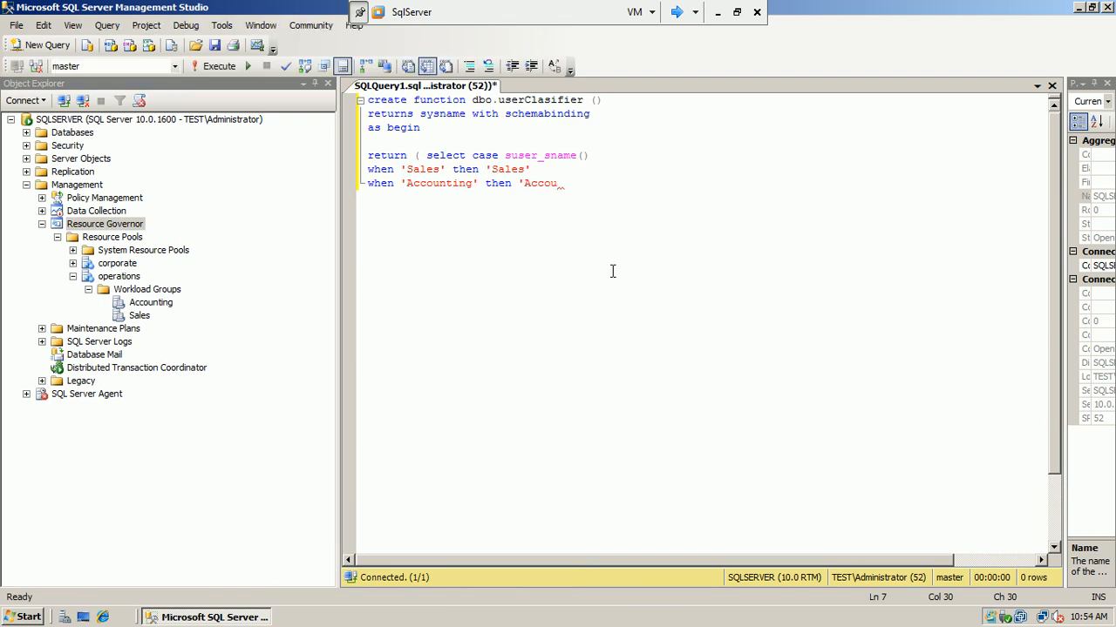
{"action": "type", "text": "nting'"}
{"action": "key", "text": "Return"}
Add the CASE fallback line else 'default_operation'.
{"action": "type", "text": "s"}
{"action": "key", "text": "BackSpace"}
{"action": "type", "text": "eles"}
{"action": "key", "text": "BackSpace"}
{"action": "key", "text": "BackSpace"}
{"action": "type", "text": "s"}
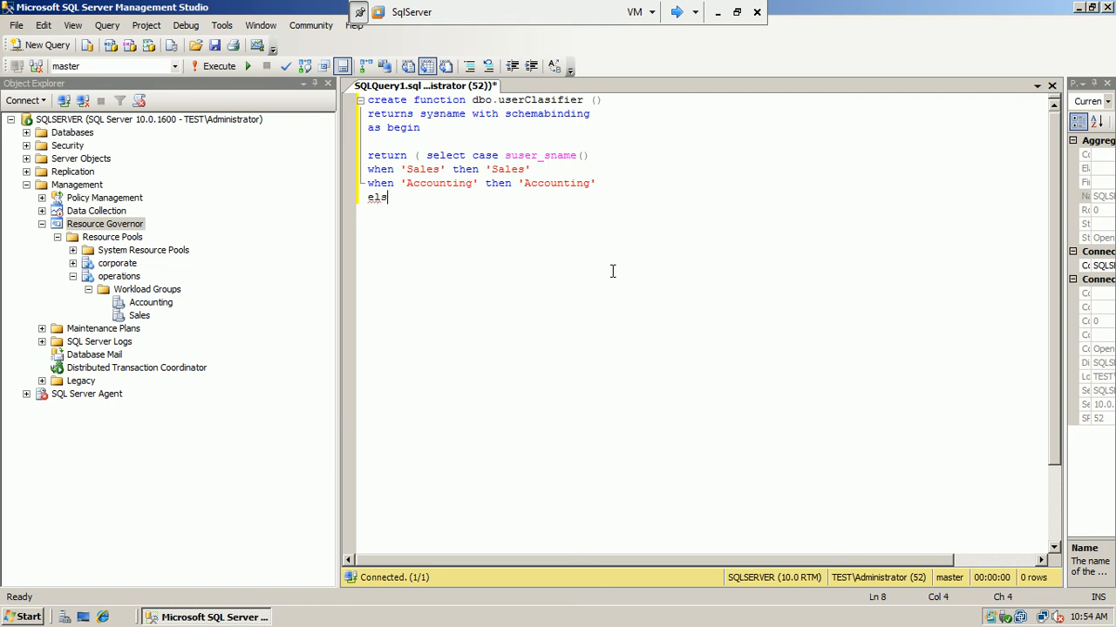
{"action": "type", "text": "e 'default'operation'"}
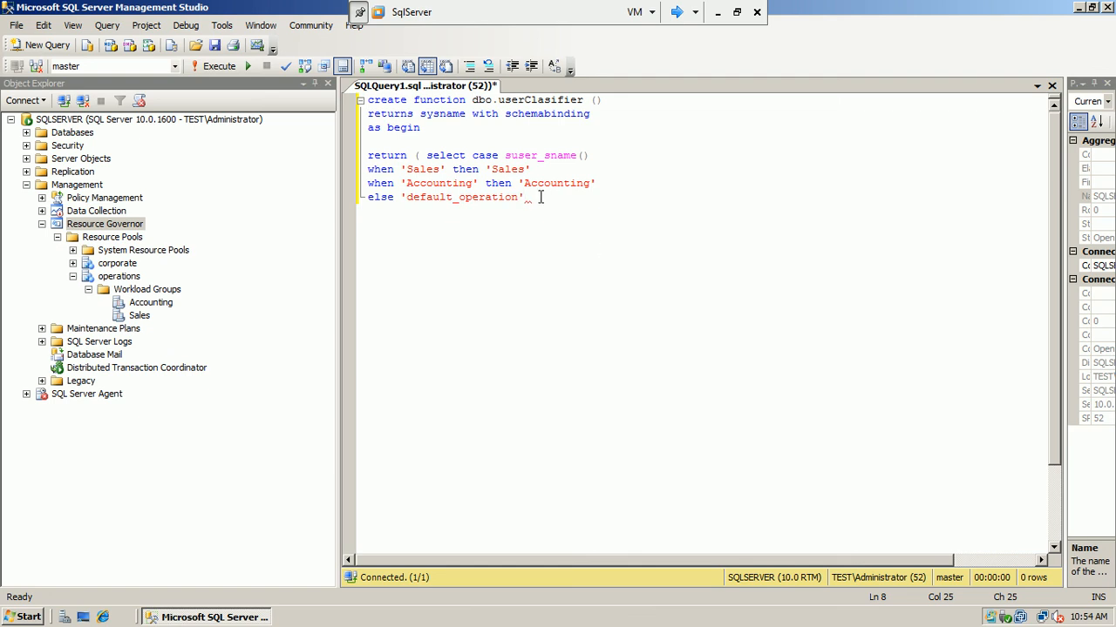
Add a workload group named default_operation with Low importance to the operations pool and save the Resource Governor properties.
{"action": "left_click_drag", "start_coordinate": [519, 197], "coordinate": [407, 202]}
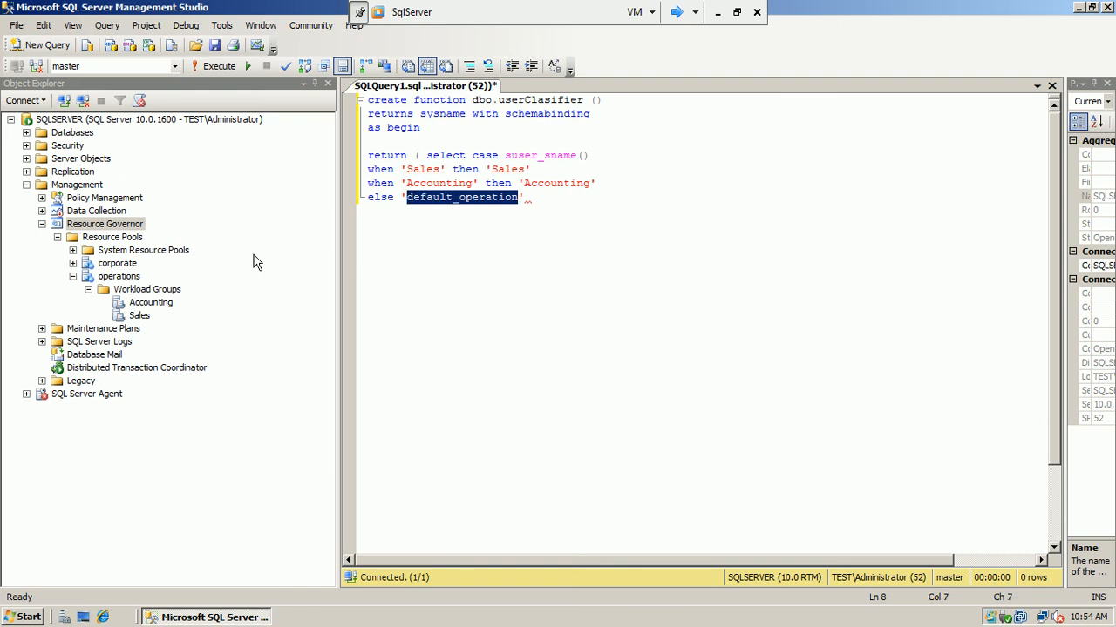
{"action": "right_click", "coordinate": [122, 277]}
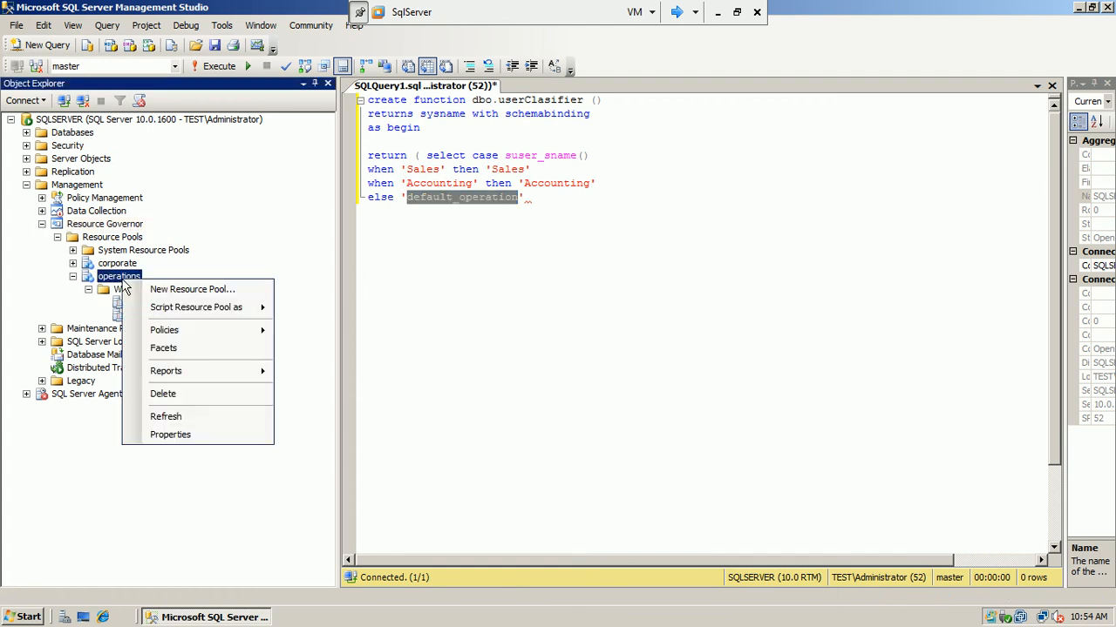
{"action": "left_click", "coordinate": [174, 435]}
{"action": "left_click", "coordinate": [233, 423]}
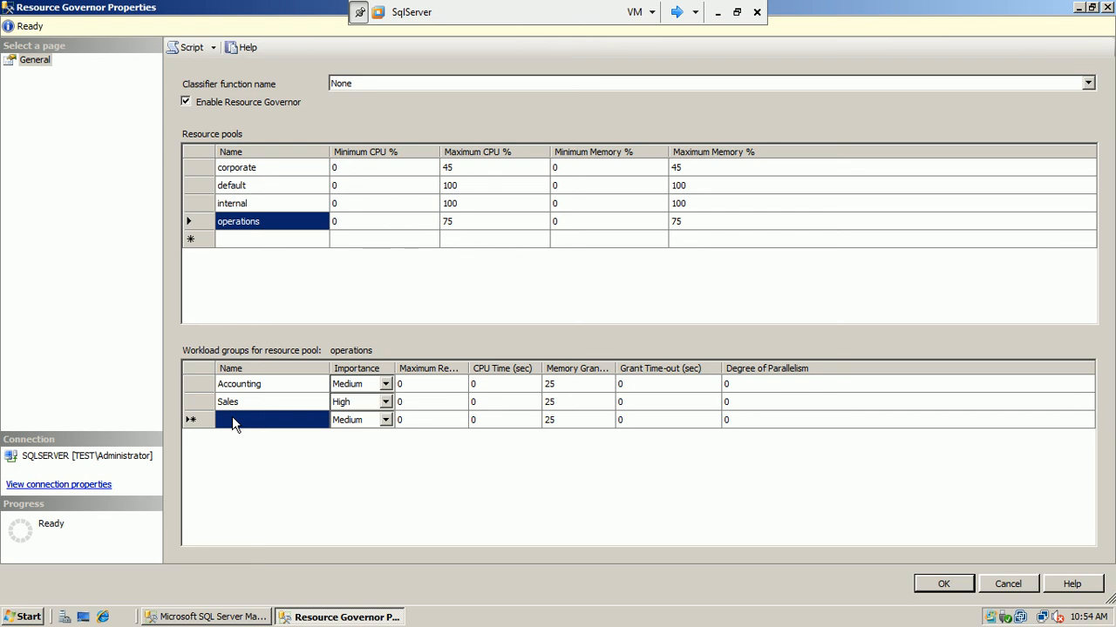
{"action": "left_click", "coordinate": [232, 421]}
{"action": "type", "text": "default_operation"}
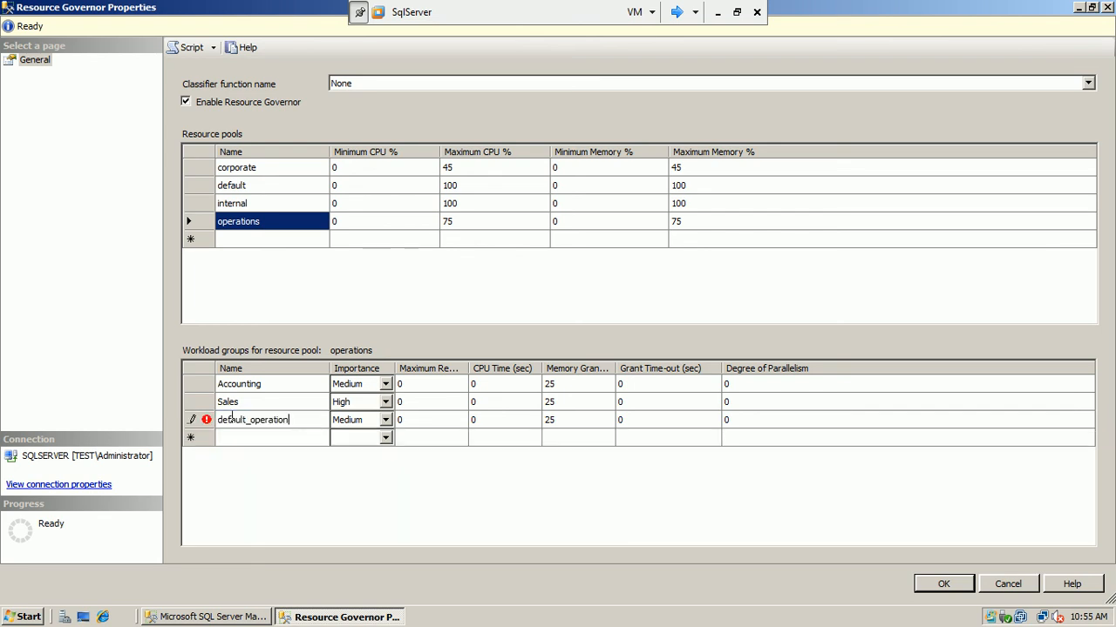
{"action": "left_click", "coordinate": [386, 422]}
{"action": "left_click", "coordinate": [385, 421]}
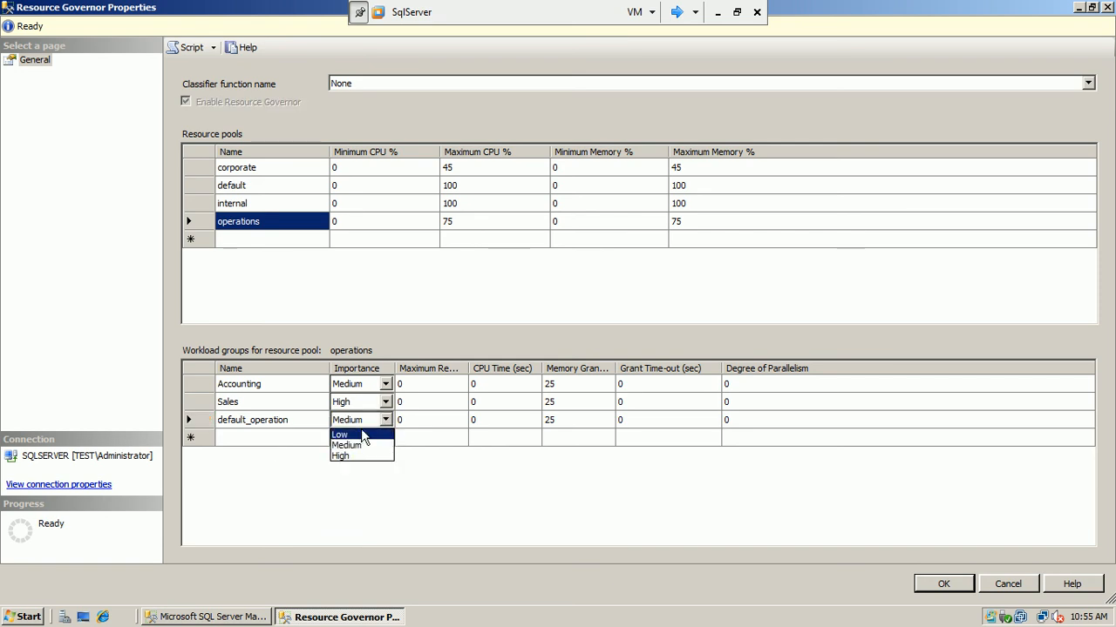
{"action": "left_click", "coordinate": [363, 434]}
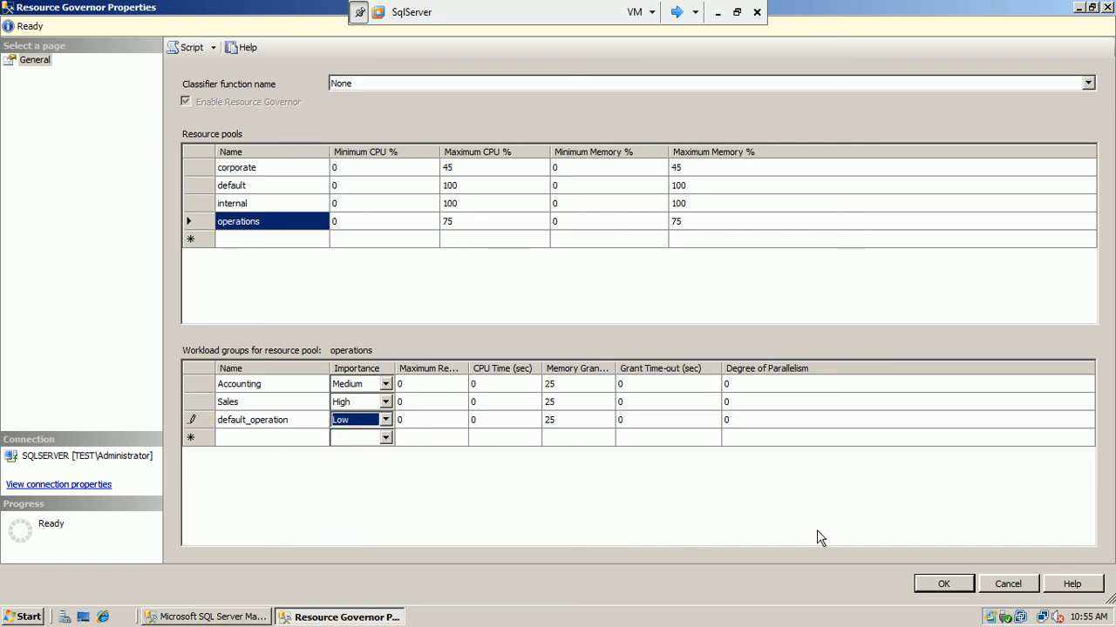
{"action": "left_click", "coordinate": [934, 581]}
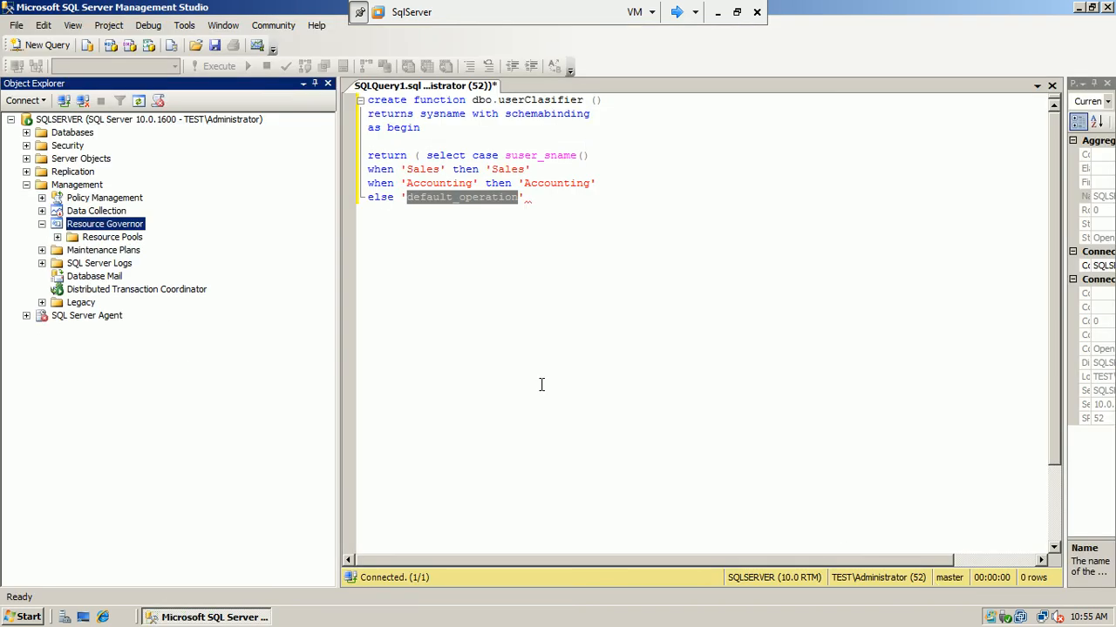
Expand the operations pool's Workload Groups in the tree to check its groups.
{"action": "left_click", "coordinate": [58, 237]}
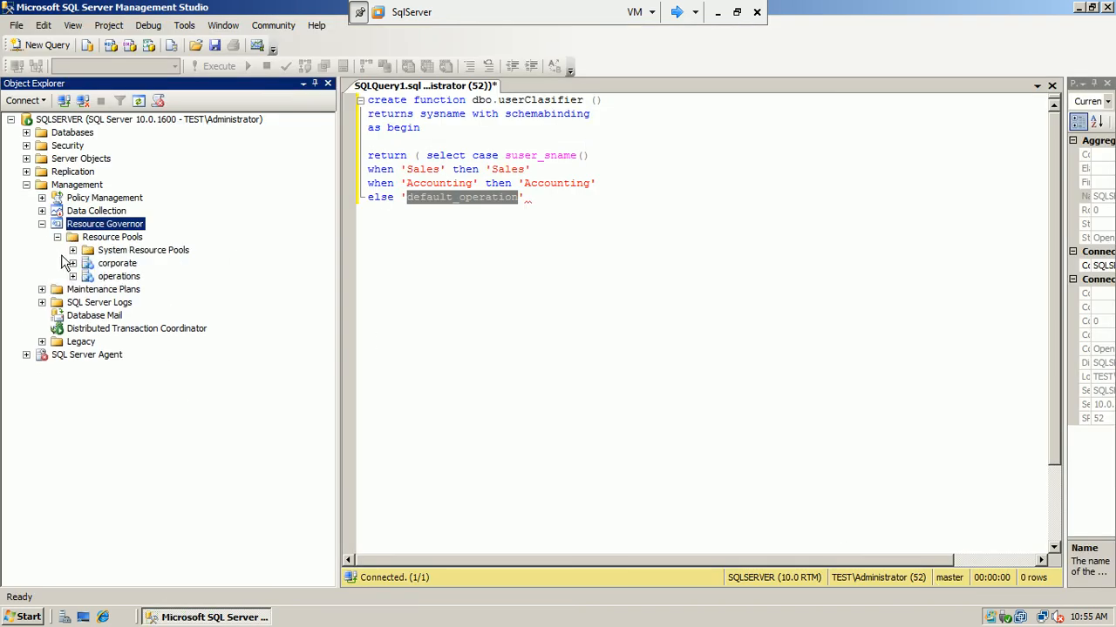
{"action": "left_click", "coordinate": [74, 277]}
{"action": "left_click", "coordinate": [88, 289]}
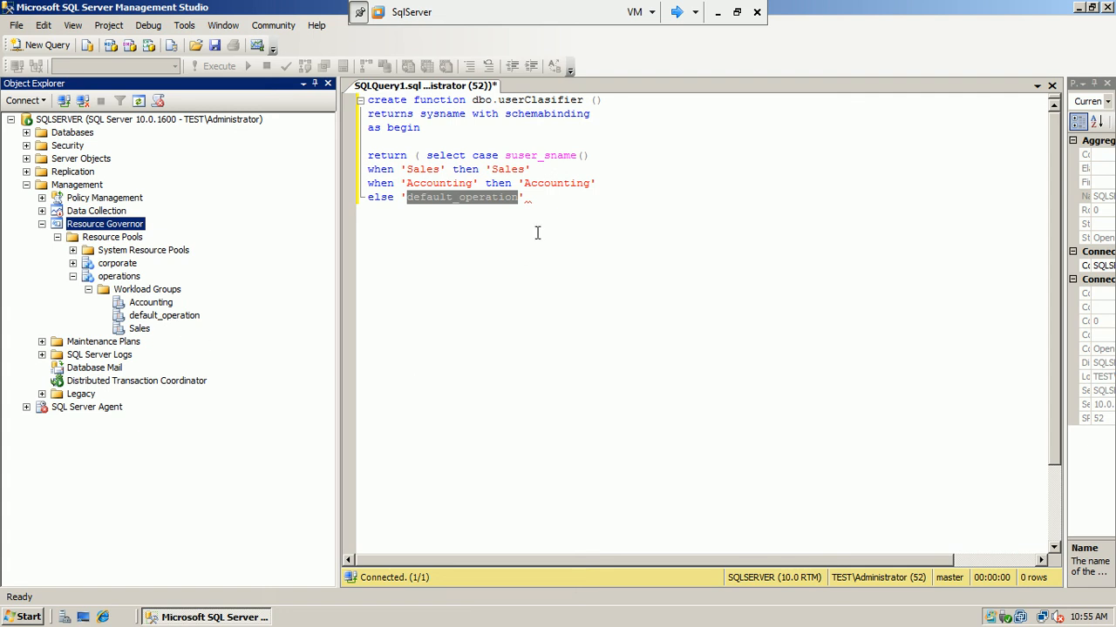
Close the CASE expression with end); finish the function with end and go, and execute the query.
{"action": "left_click", "coordinate": [544, 204]}
{"action": "key", "text": "Return"}
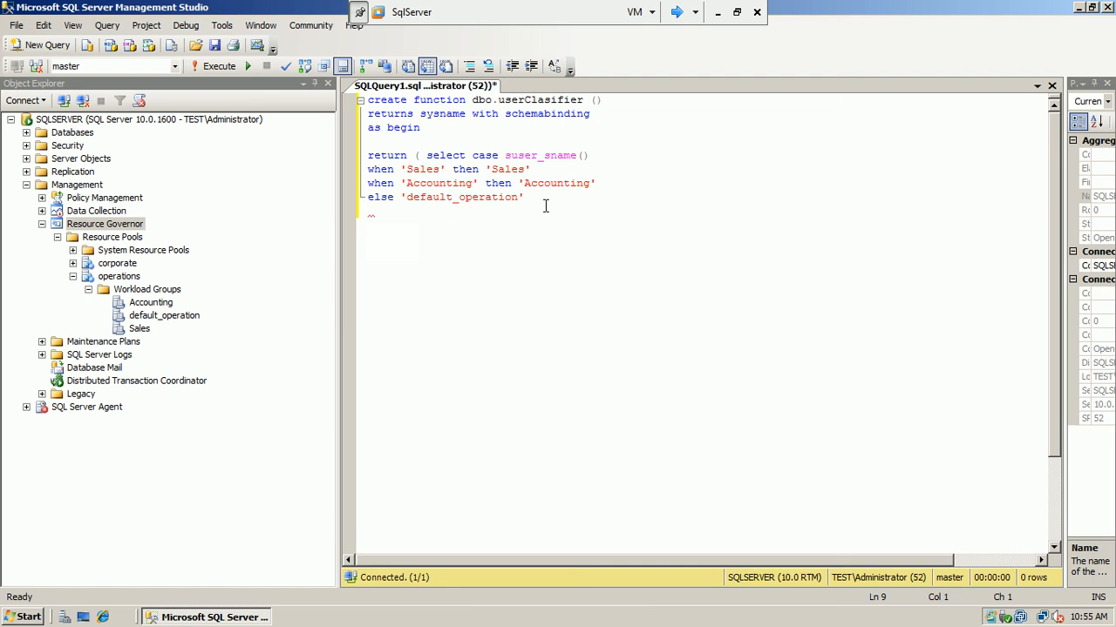
{"action": "type", "text": "end"}
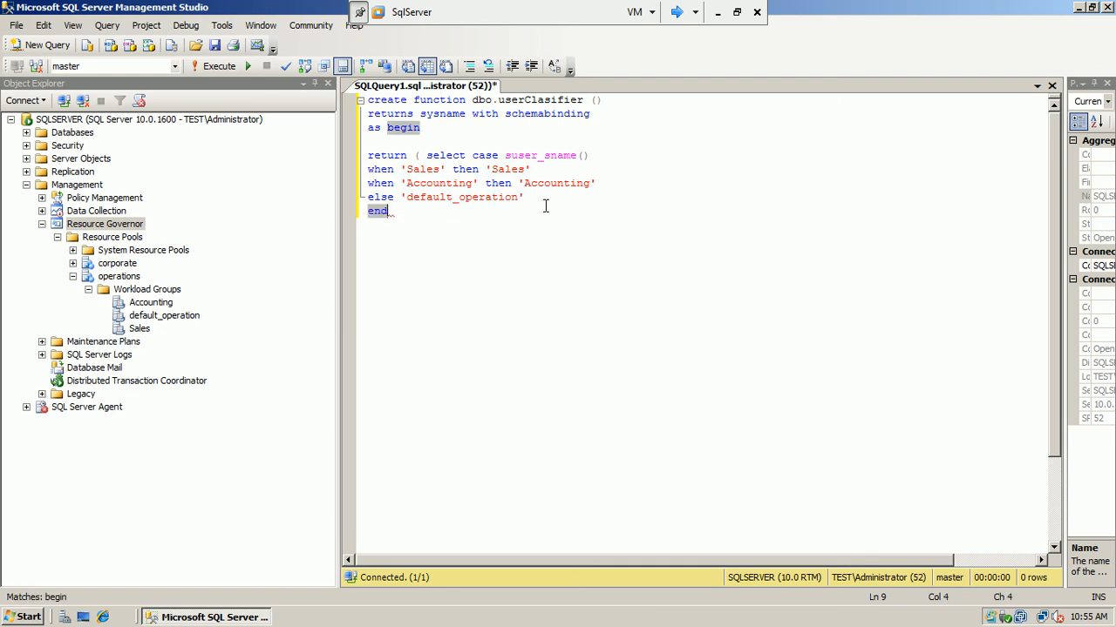
{"action": "type", "text": ");"}
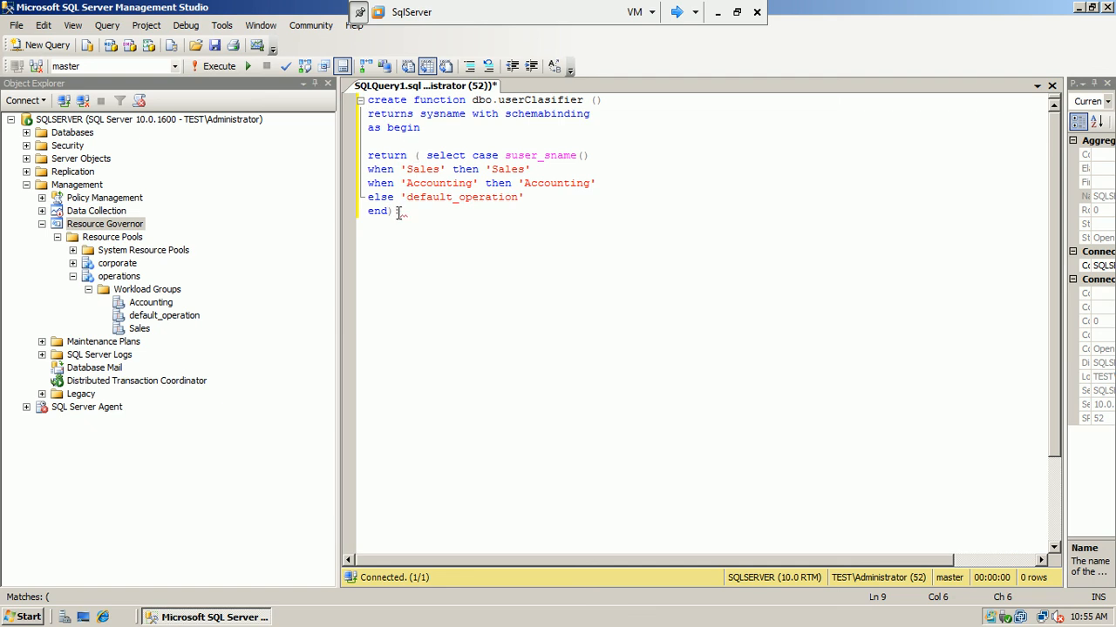
{"action": "key", "text": "Return"}
{"action": "type", "text": "end"}
{"action": "key", "text": "Return"}
{"action": "type", "text": "go"}
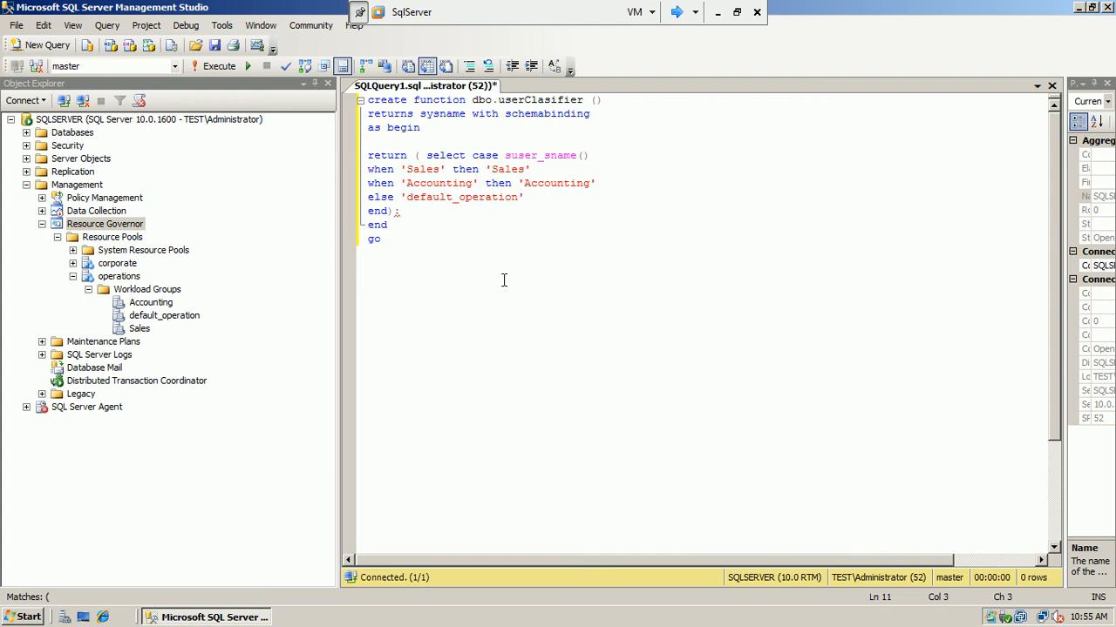
{"action": "left_click", "coordinate": [217, 69]}
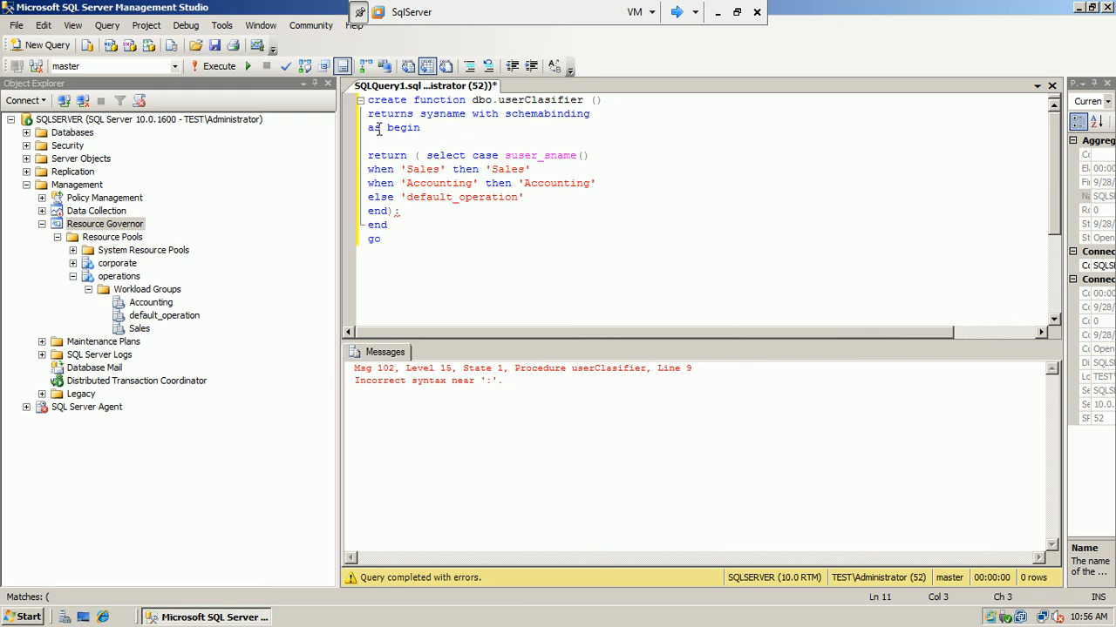
Try to fix the syntax error by retyping ); after the CASE end, adding : after the final end, and executing the query again.
{"action": "left_click", "coordinate": [393, 225]}
{"action": "left_click", "coordinate": [398, 213]}
{"action": "key", "text": "BackSpace"}
{"action": "key", "text": "BackSpace"}
{"action": "type", "text": ");"}
{"action": "left_click", "coordinate": [394, 234]}
{"action": "left_click", "coordinate": [394, 228]}
{"action": "type", "text": ":"}
{"action": "left_click", "coordinate": [210, 73]}
{"action": "left_click", "coordinate": [737, 11]}
{"action": "double_click", "coordinate": [689, 22]}
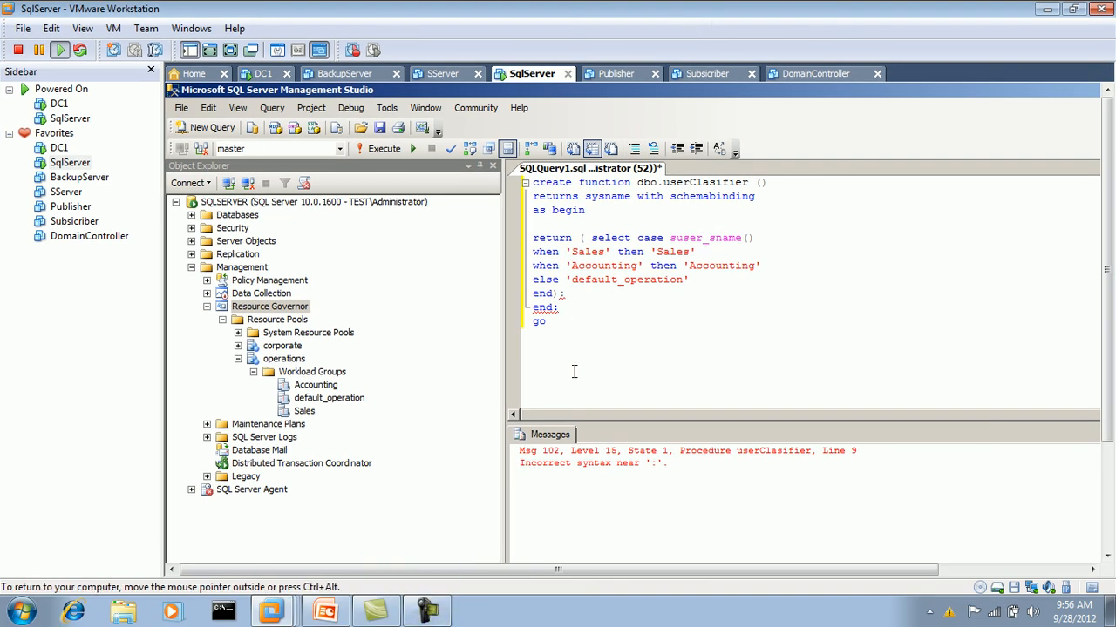
{"action": "left_click", "coordinate": [427, 612]}
{"action": "left_click", "coordinate": [1034, 533]}
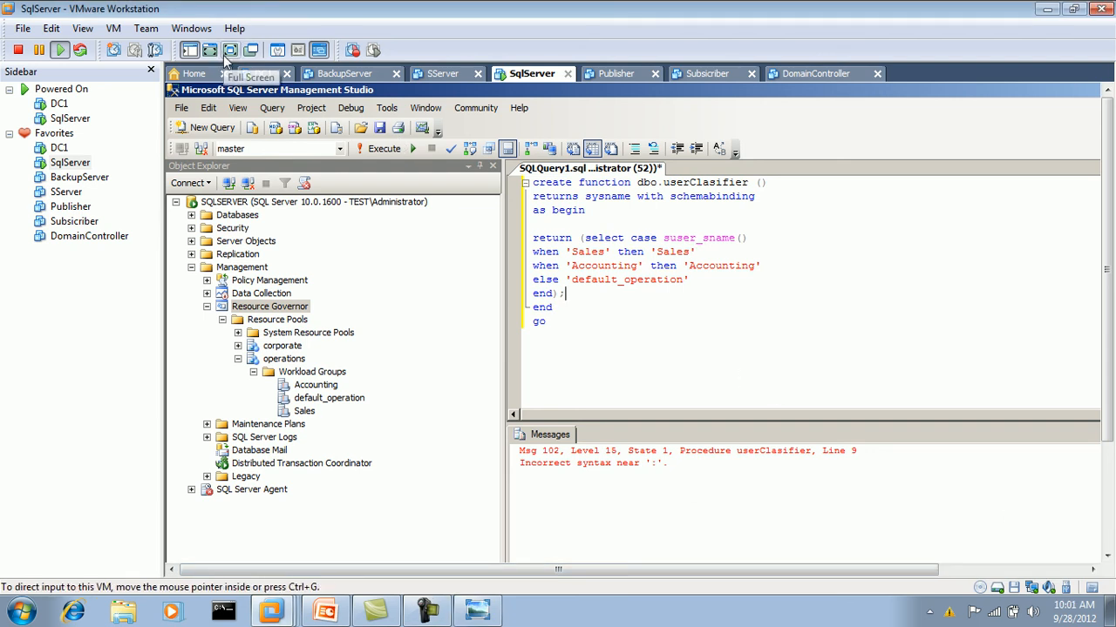
{"action": "left_click", "coordinate": [229, 51]}
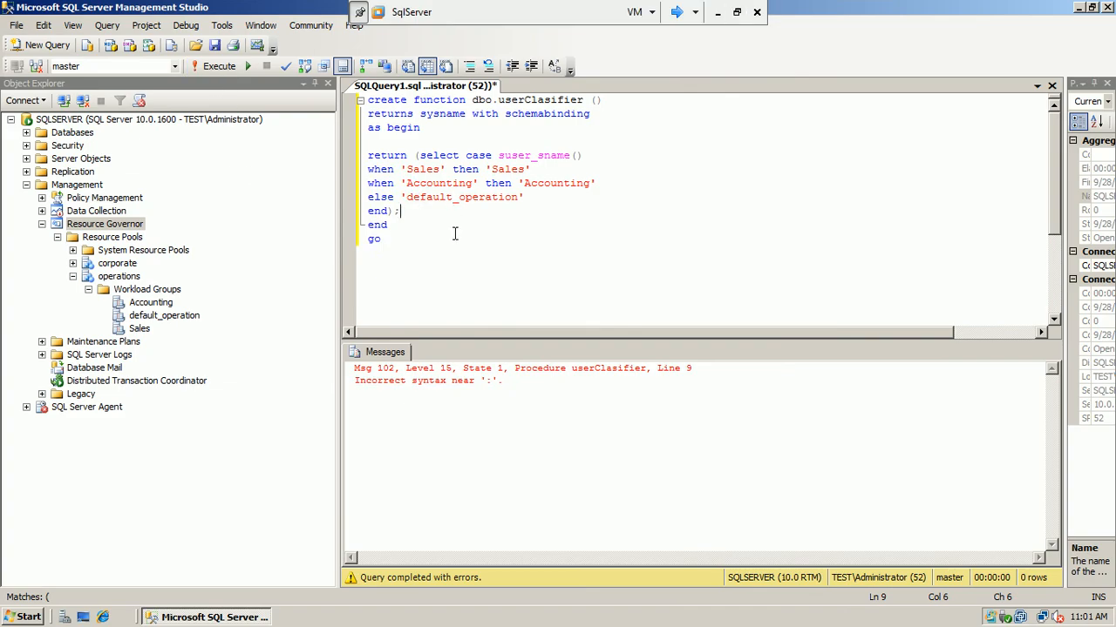
Replace the stray colon with a semicolon after the CASE expression's end) in dbo.userClasifier and execute the query to create the function.
{"action": "key", "text": "BackSpace"}
{"action": "type", "text": ";"}
{"action": "left_click", "coordinate": [455, 233]}
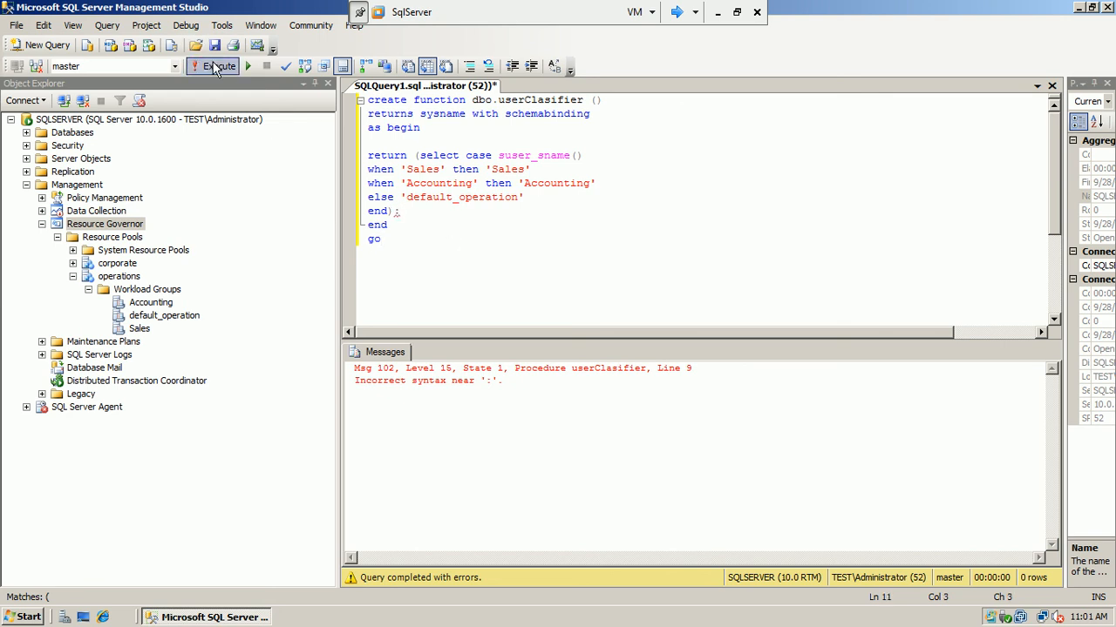
{"action": "left_click", "coordinate": [216, 68]}
{"action": "left_click", "coordinate": [406, 214]}
{"action": "key", "text": "BackSpace"}
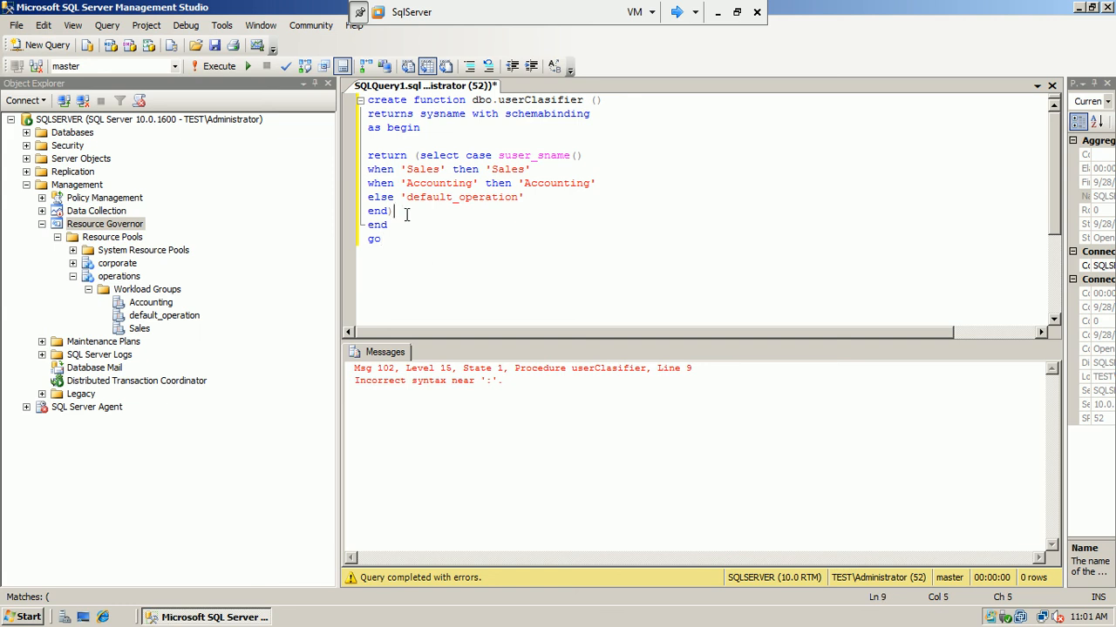
{"action": "type", "text": ";"}
{"action": "left_click", "coordinate": [225, 67]}
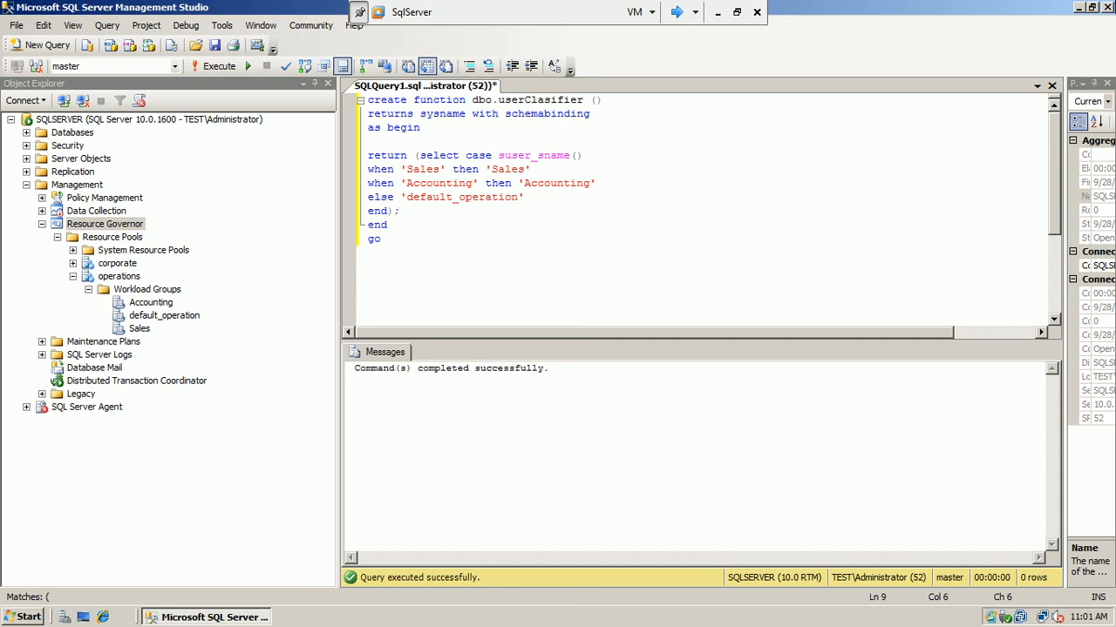
Close SQL Server Management Studio without saving SQLQuery1.sql and minimize the SqlServer virtual machine window.
{"action": "left_click", "coordinate": [1107, 11]}
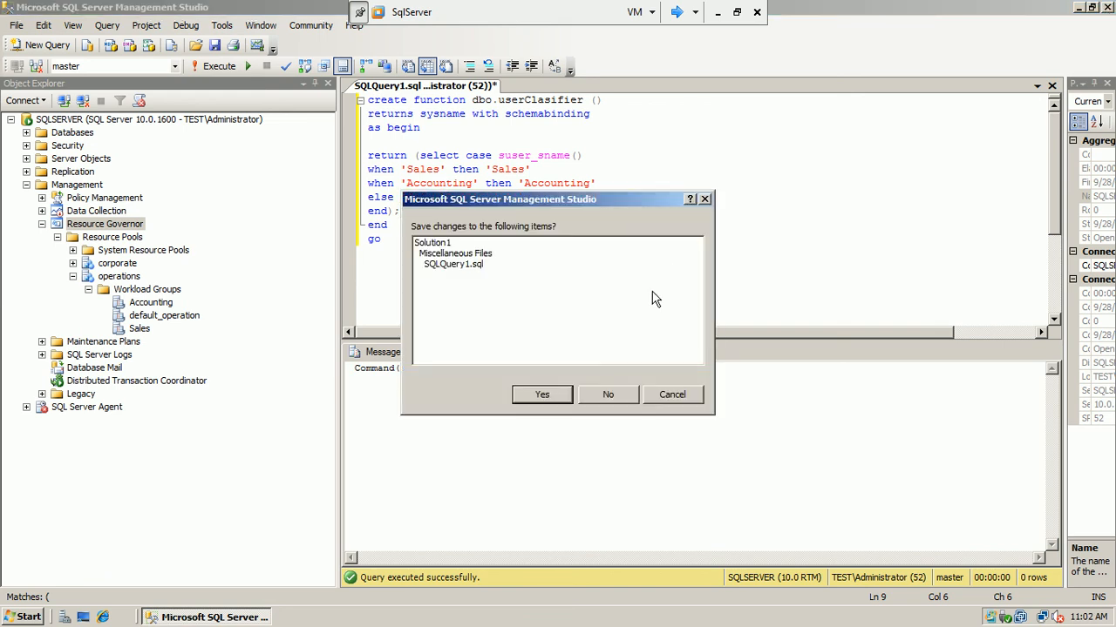
{"action": "left_click", "coordinate": [609, 397]}
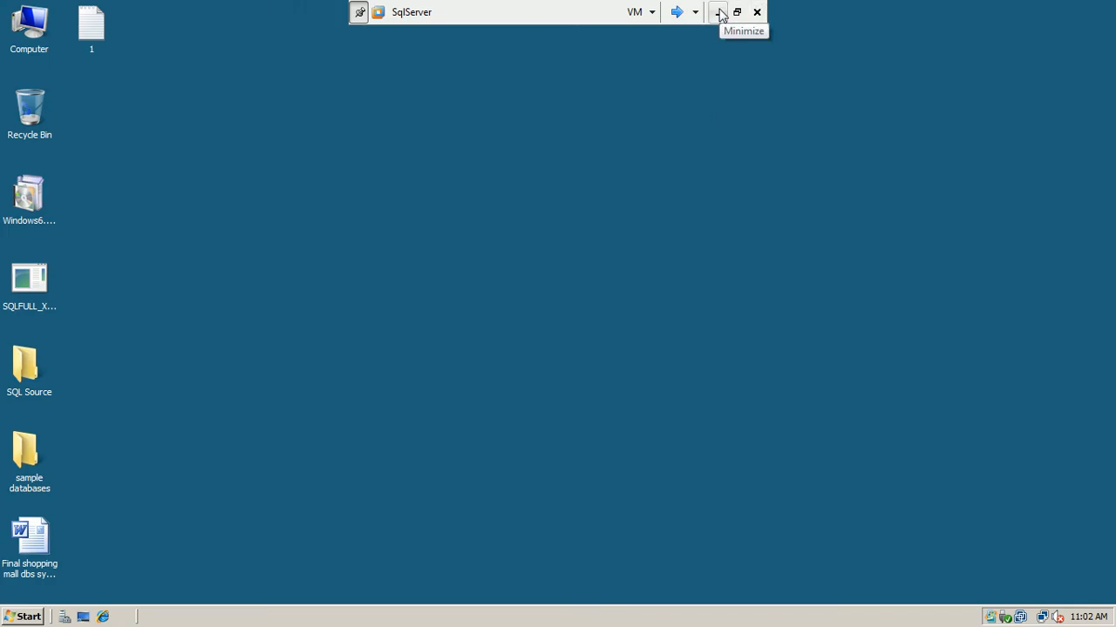
{"action": "left_click", "coordinate": [720, 12]}
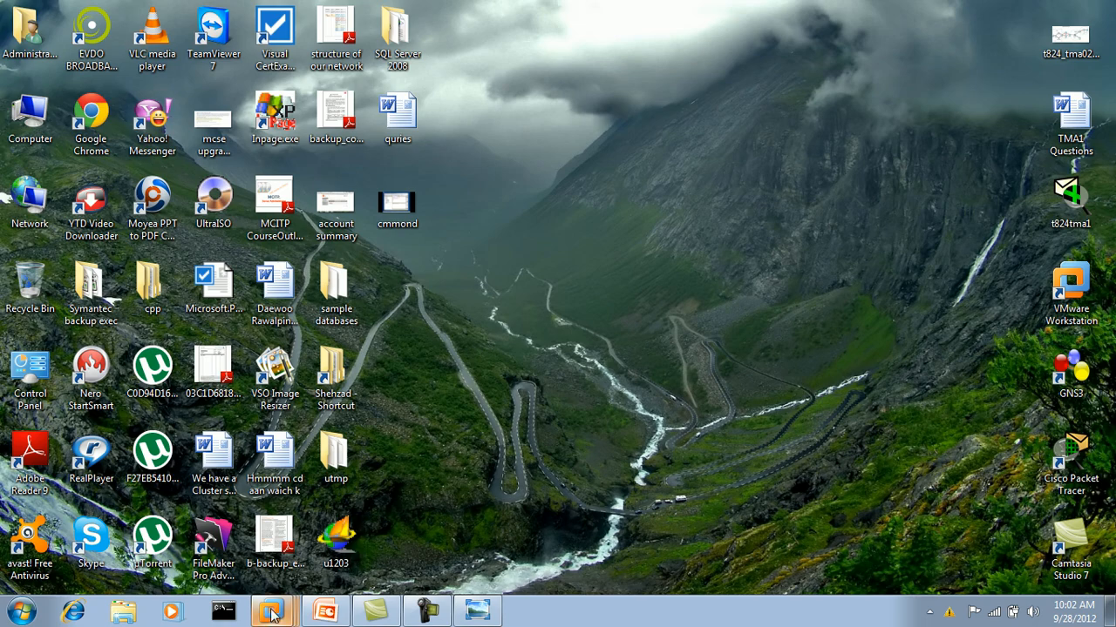
Switch to PowerPoint, start the slide show from the current classifier function slide with the Felt Tip Pen, and advance to the next slide.
{"action": "left_click", "coordinate": [322, 613]}
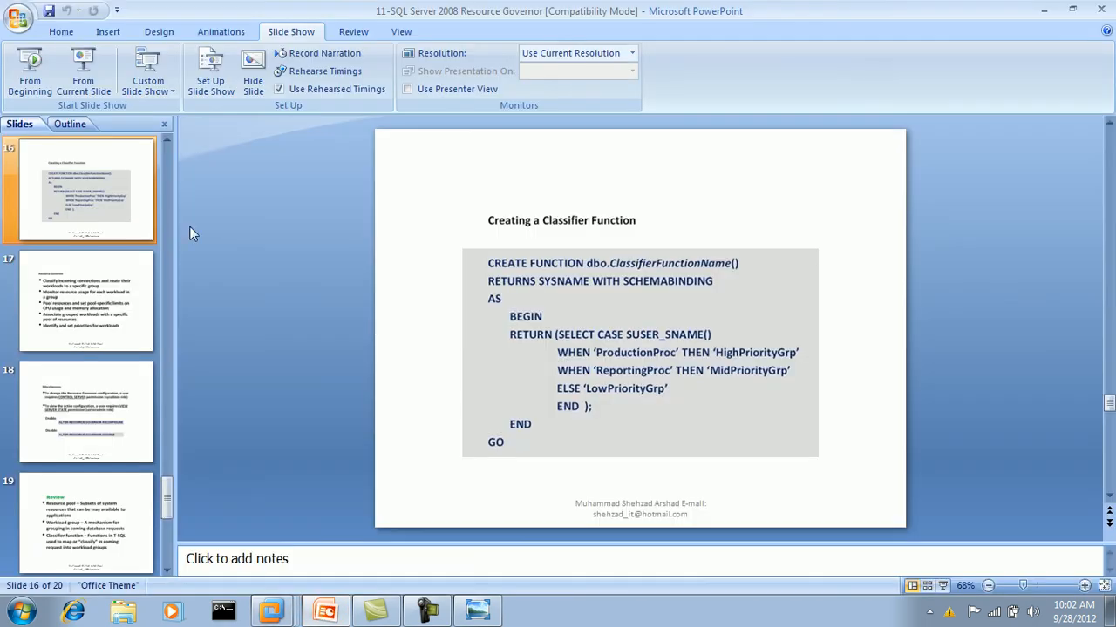
{"action": "left_click", "coordinate": [83, 58]}
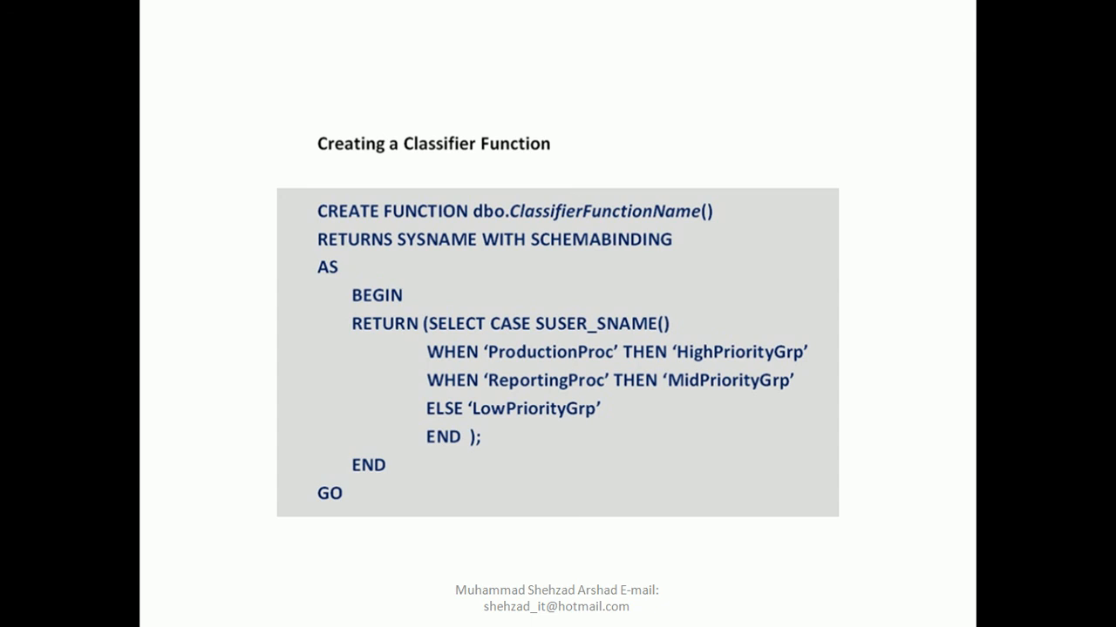
{"action": "right_click", "coordinate": [378, 219]}
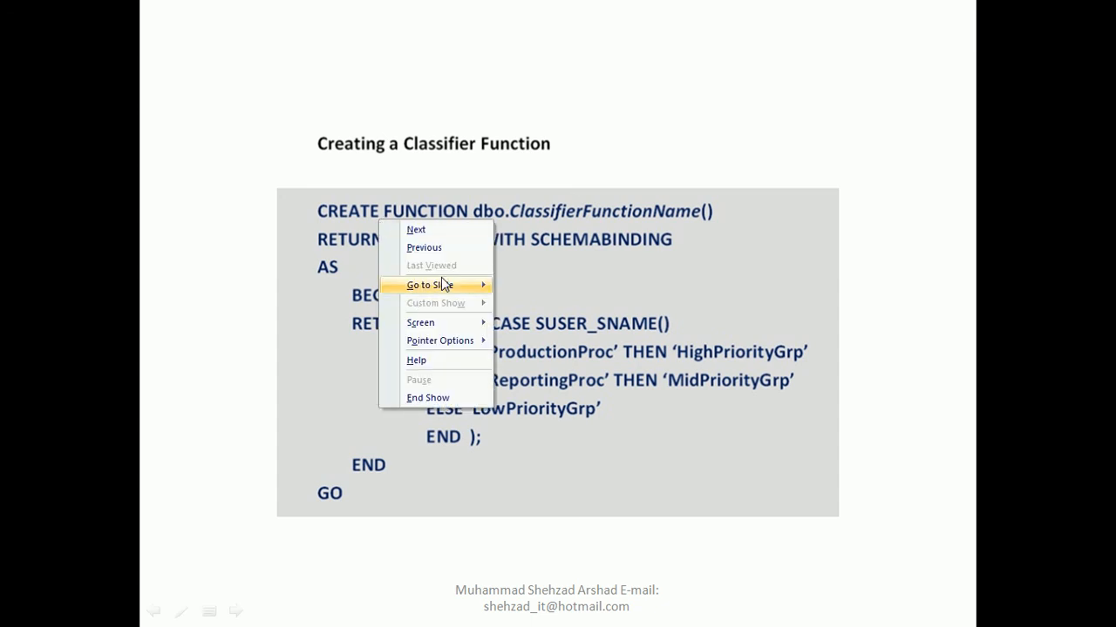
{"action": "mouse_move", "coordinate": [470, 342]}
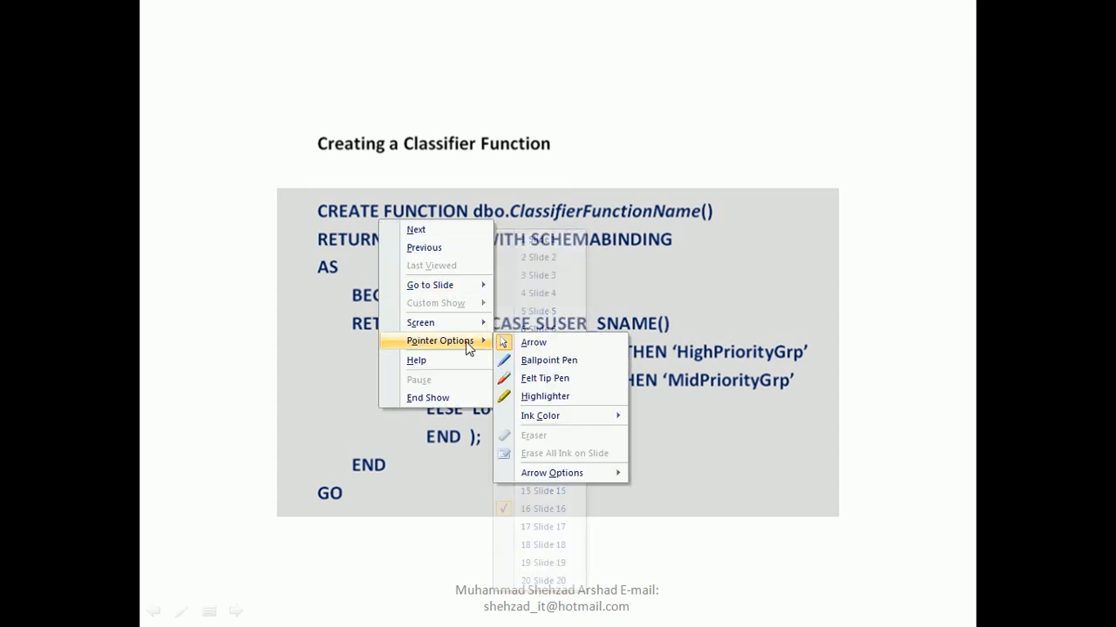
{"action": "left_click", "coordinate": [548, 377]}
{"action": "key", "text": "Right"}
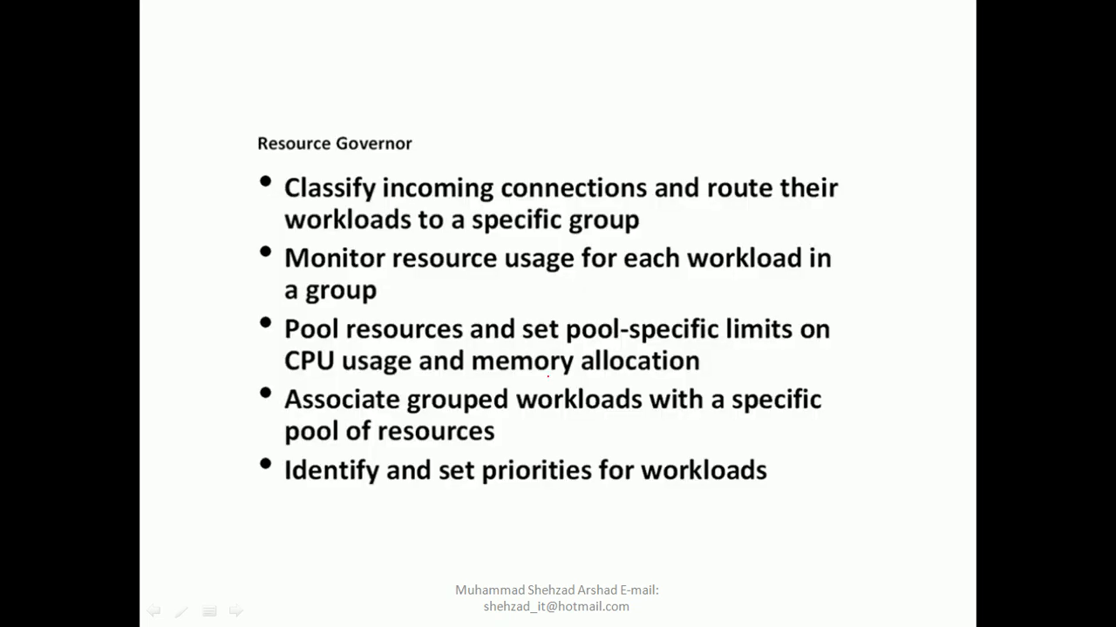